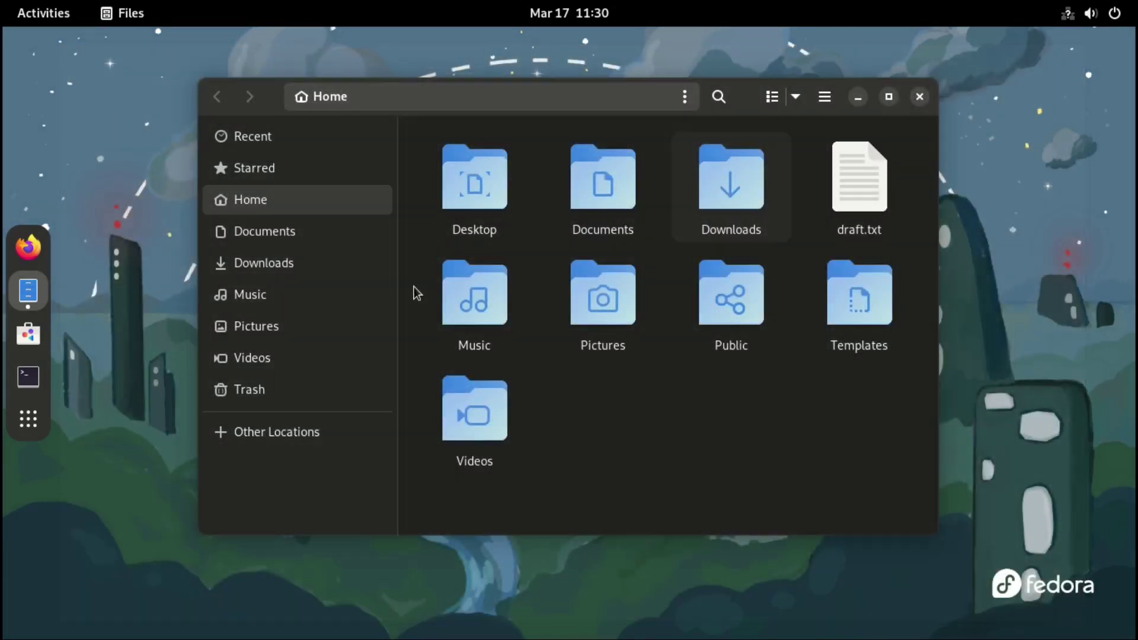
Select the draft.txt notes file in the Home folder
{"action": "left_click", "coordinate": [844, 210]}
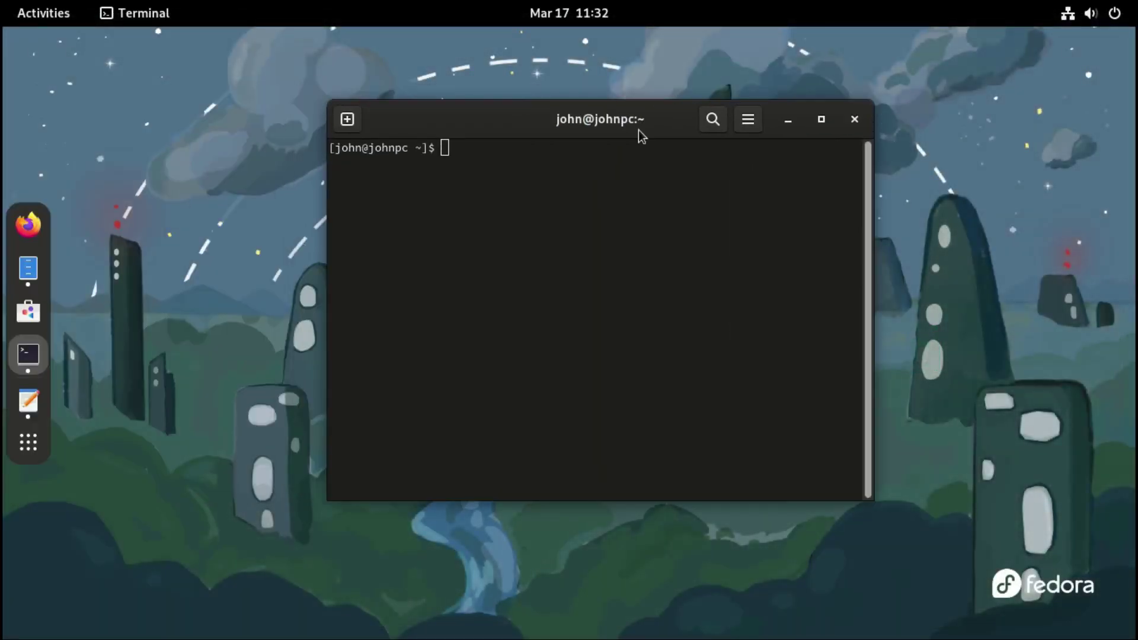
Open /etc/dnf/dnf.conf with sudo nano and paste in max_parallel_downloads=10 from the notes
{"action": "type", "text": "sudo nano /etc/"}
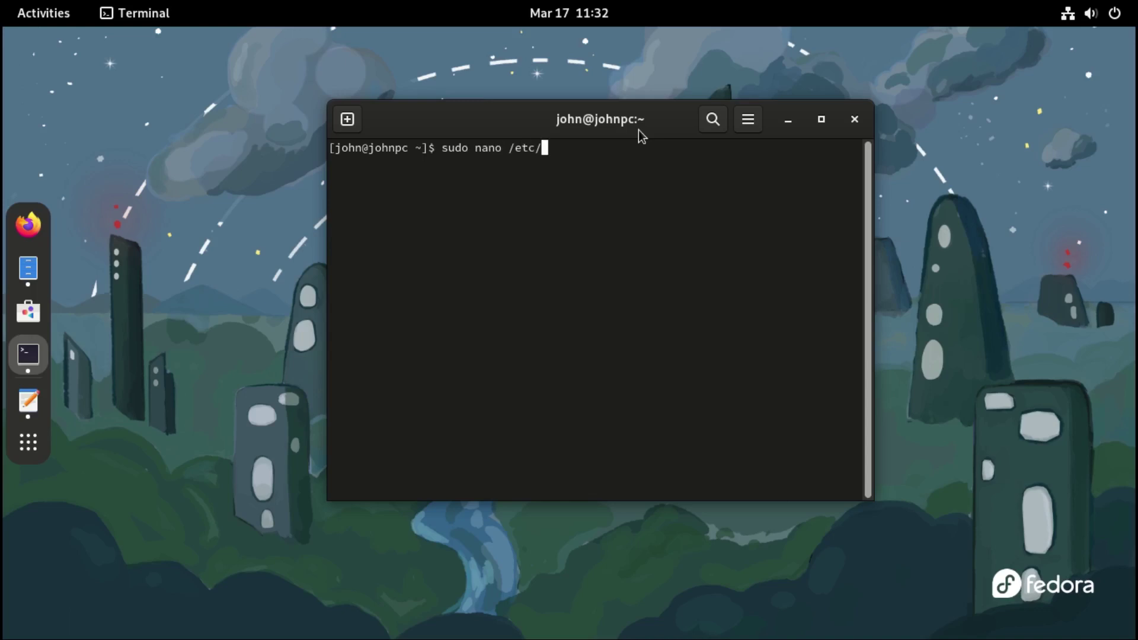
{"action": "type", "text": "dnf/dnf.conf"}
{"action": "key", "text": "Return"}
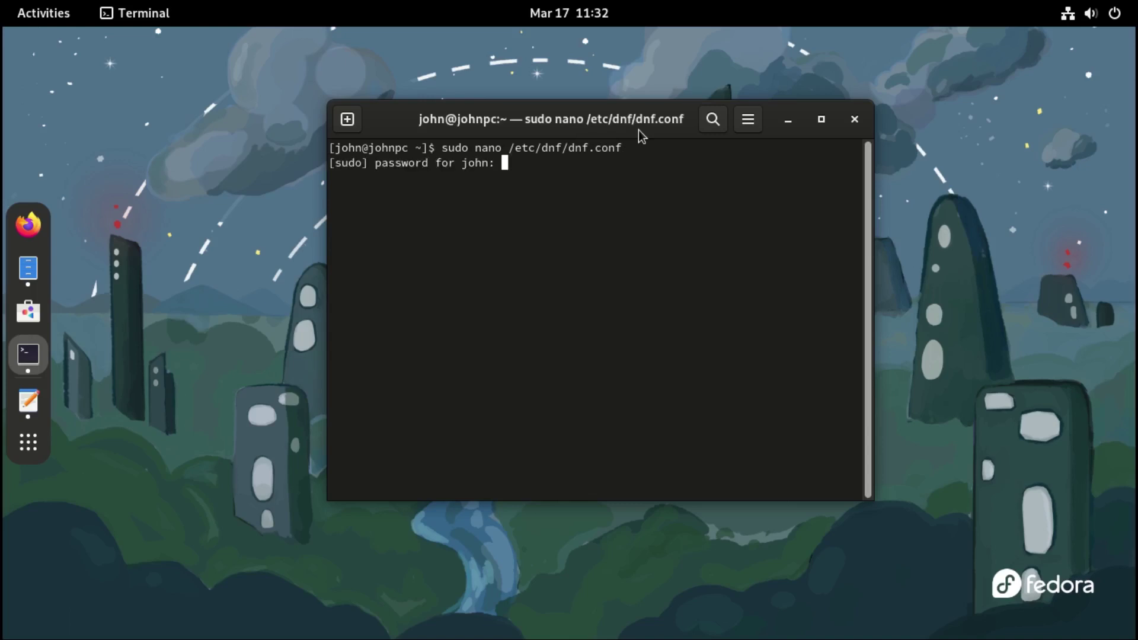
{"action": "key", "text": "Return"}
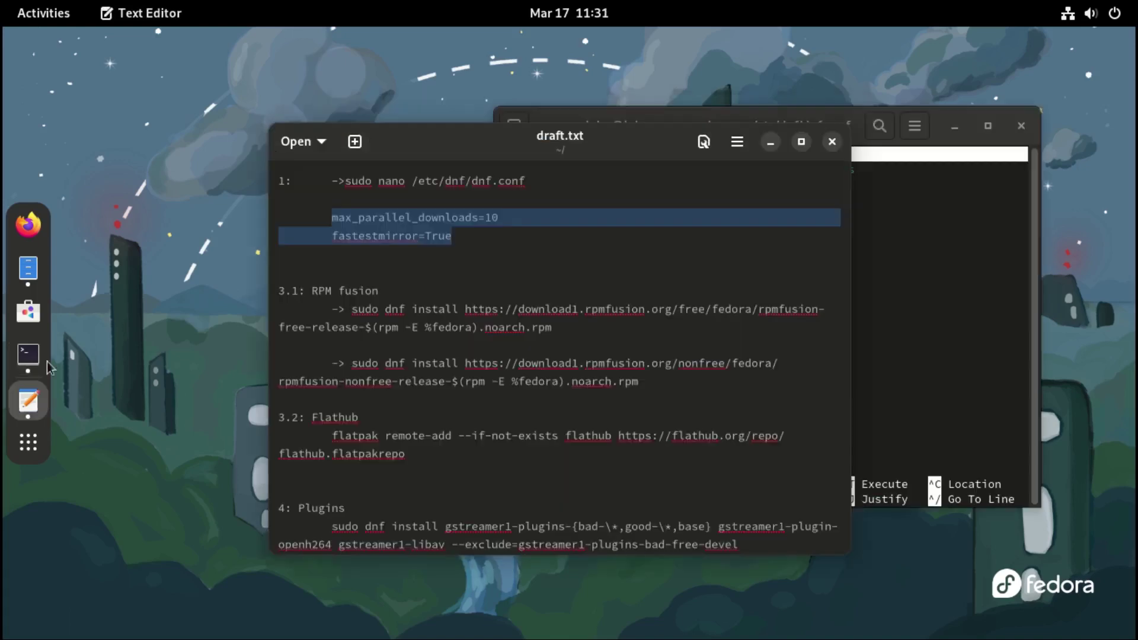
{"action": "left_click", "coordinate": [333, 220]}
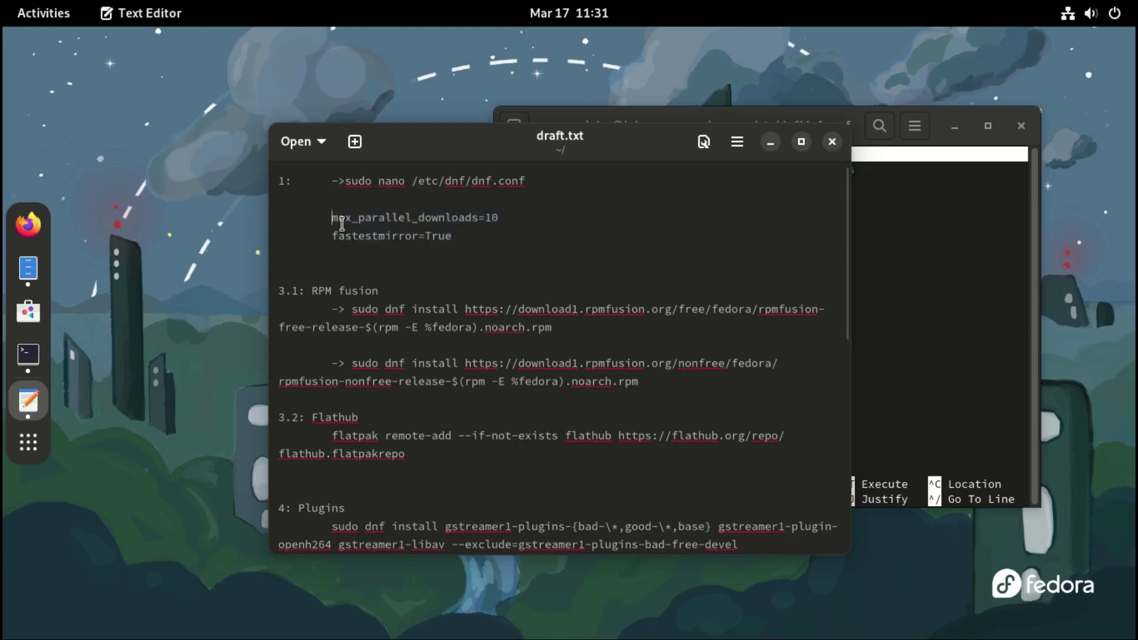
{"action": "left_click_drag", "start_coordinate": [333, 219], "coordinate": [453, 237]}
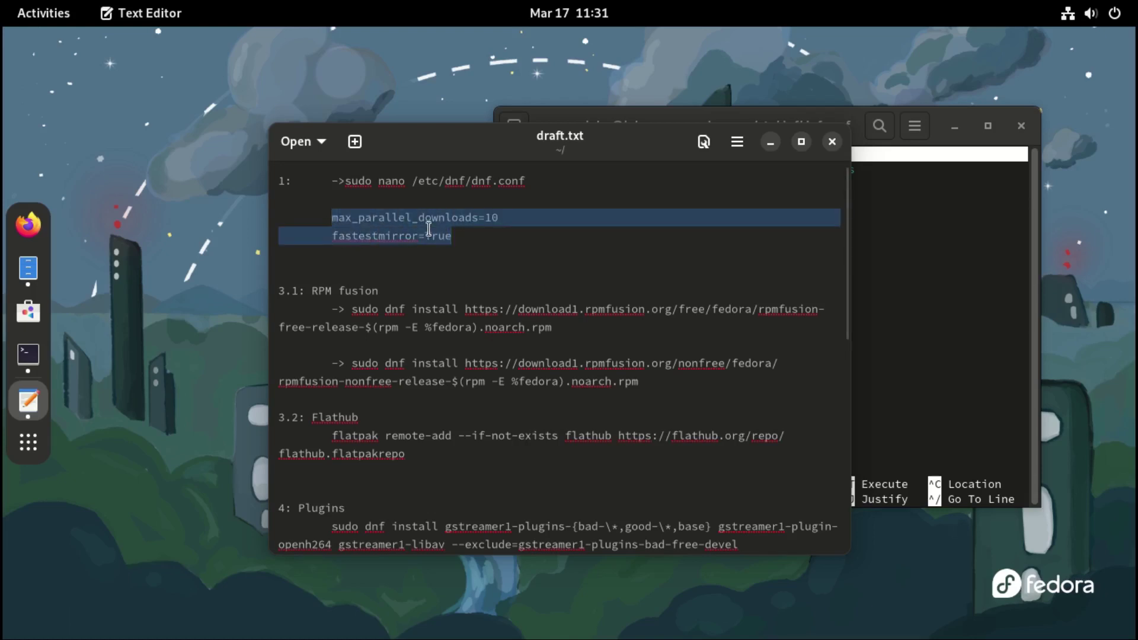
{"action": "left_click_drag", "start_coordinate": [332, 218], "coordinate": [506, 216]}
{"action": "right_click", "coordinate": [352, 278]}
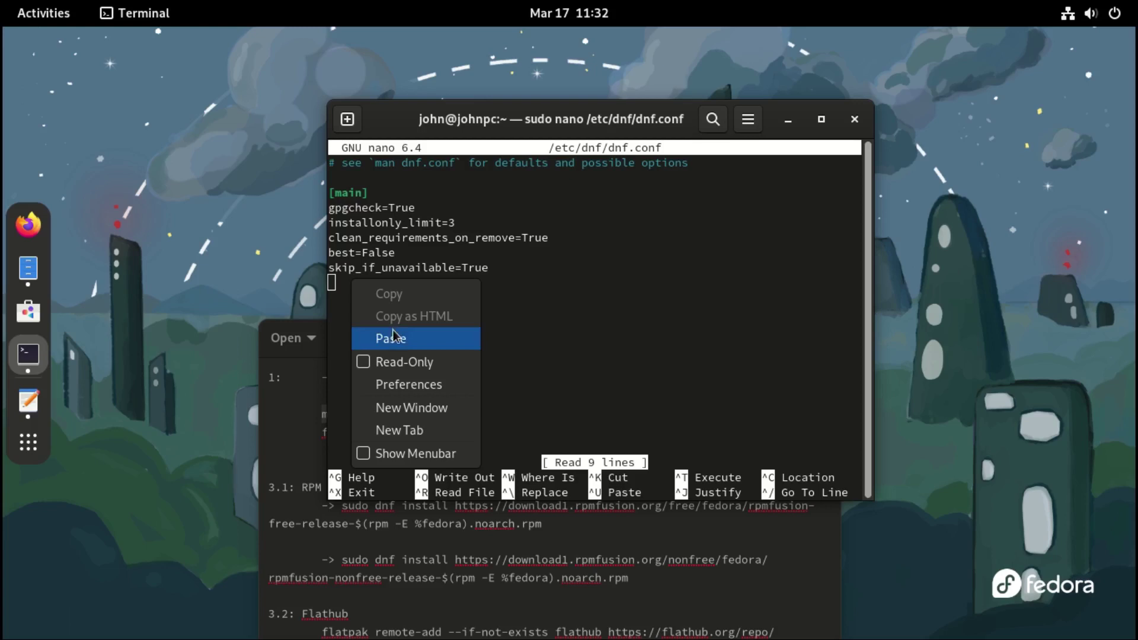
{"action": "left_click", "coordinate": [393, 336]}
Add fastestmirror=True on the next line, save dnf.conf, and exit nano
{"action": "left_click_drag", "start_coordinate": [446, 432], "coordinate": [320, 439]}
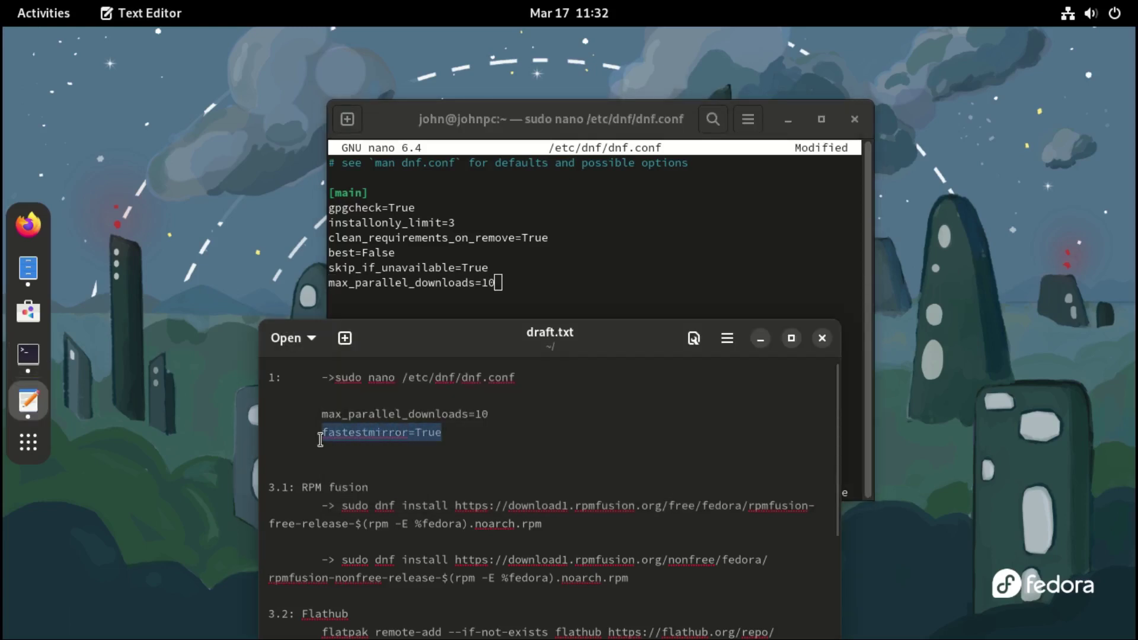
{"action": "left_click", "coordinate": [356, 304]}
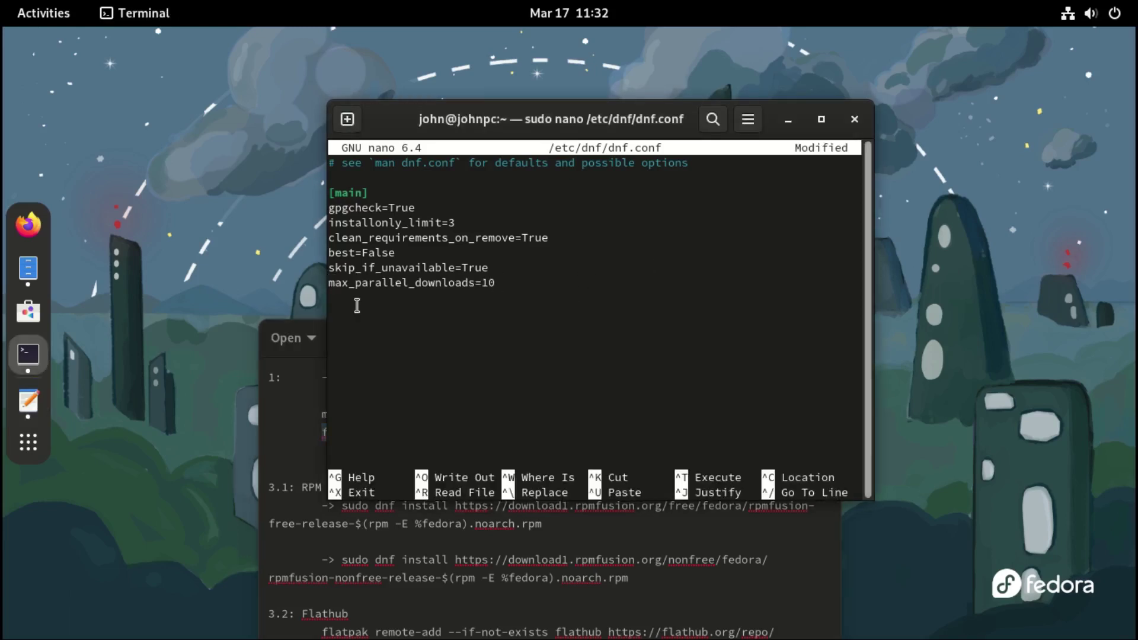
{"action": "right_click", "coordinate": [356, 305]}
{"action": "left_click", "coordinate": [400, 364]}
{"action": "key", "text": "ctrl+o"}
{"action": "left_click_drag", "start_coordinate": [571, 117], "coordinate": [545, 102]}
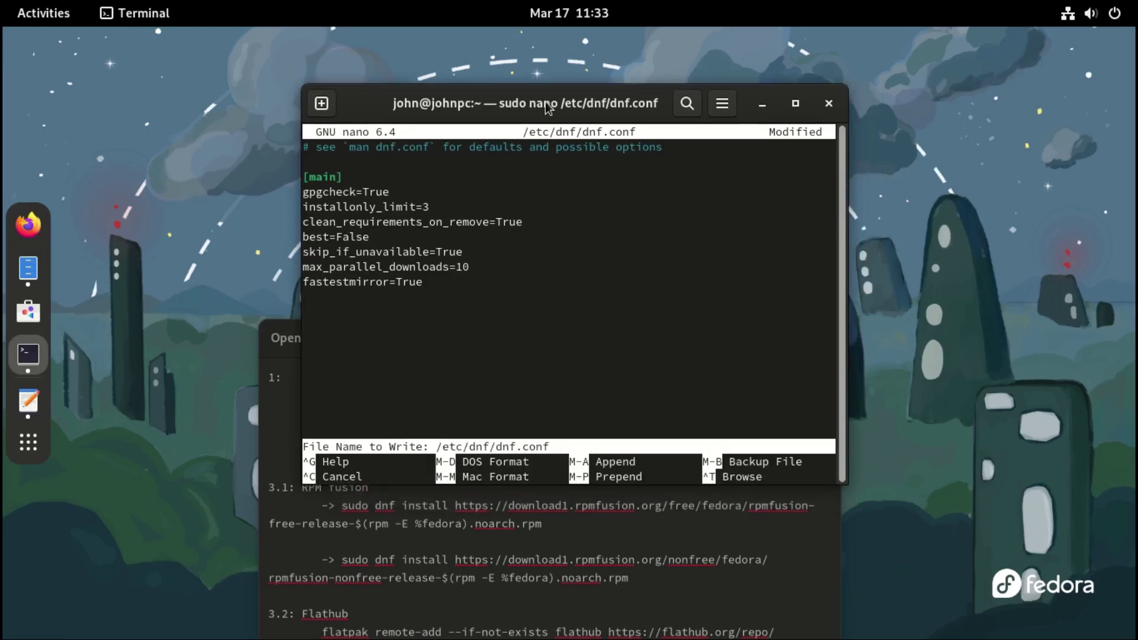
{"action": "key", "text": "Return"}
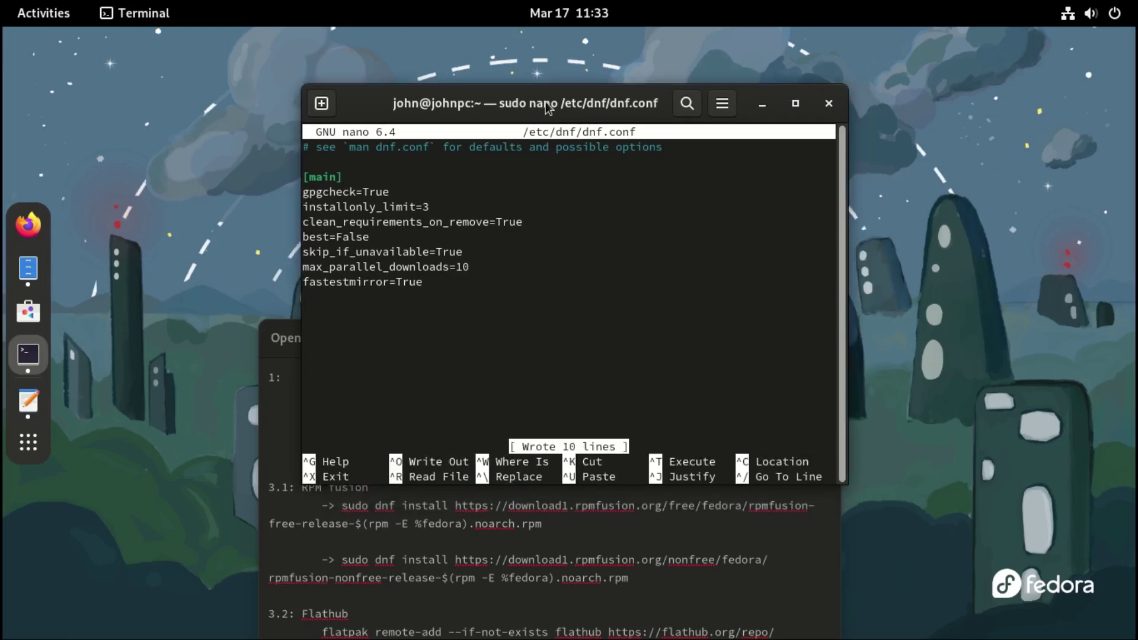
{"action": "key", "text": "ctrl+x"}
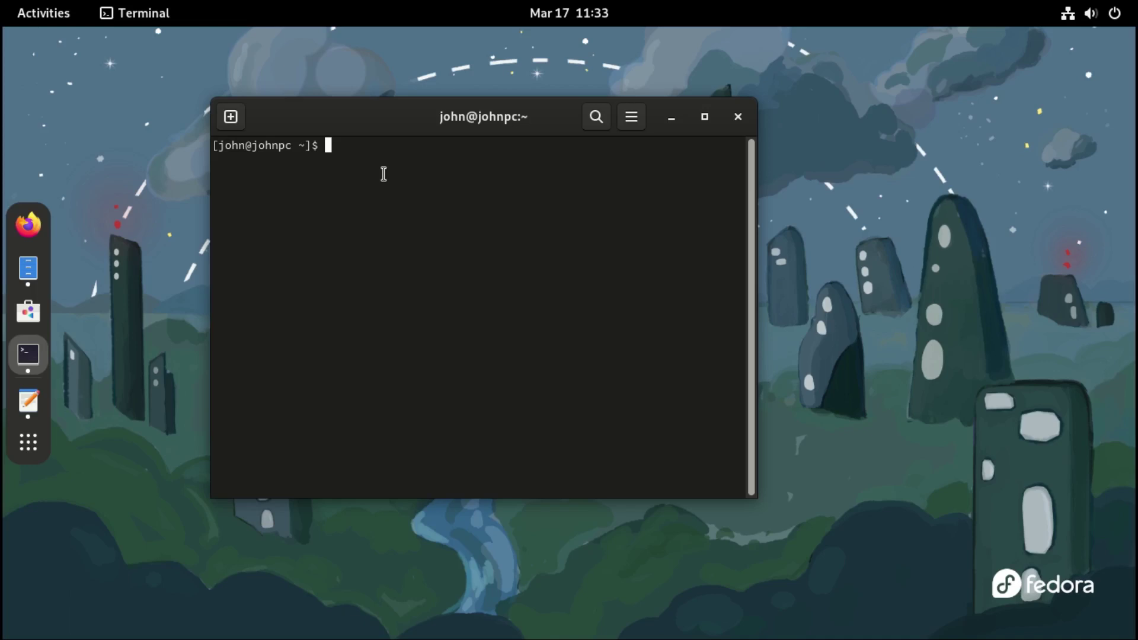
Run sudo dnf update with the sudo password to reach the 31-install, 677-upgrade summary
{"action": "type", "text": "sudo dnf update"}
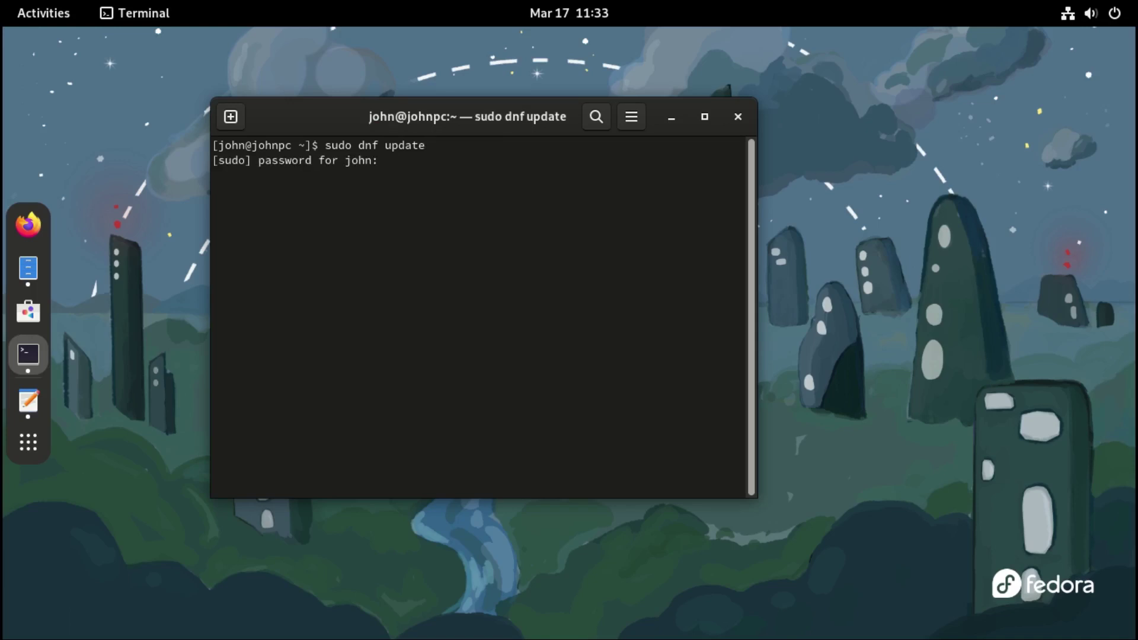
{"action": "key", "text": "Return"}
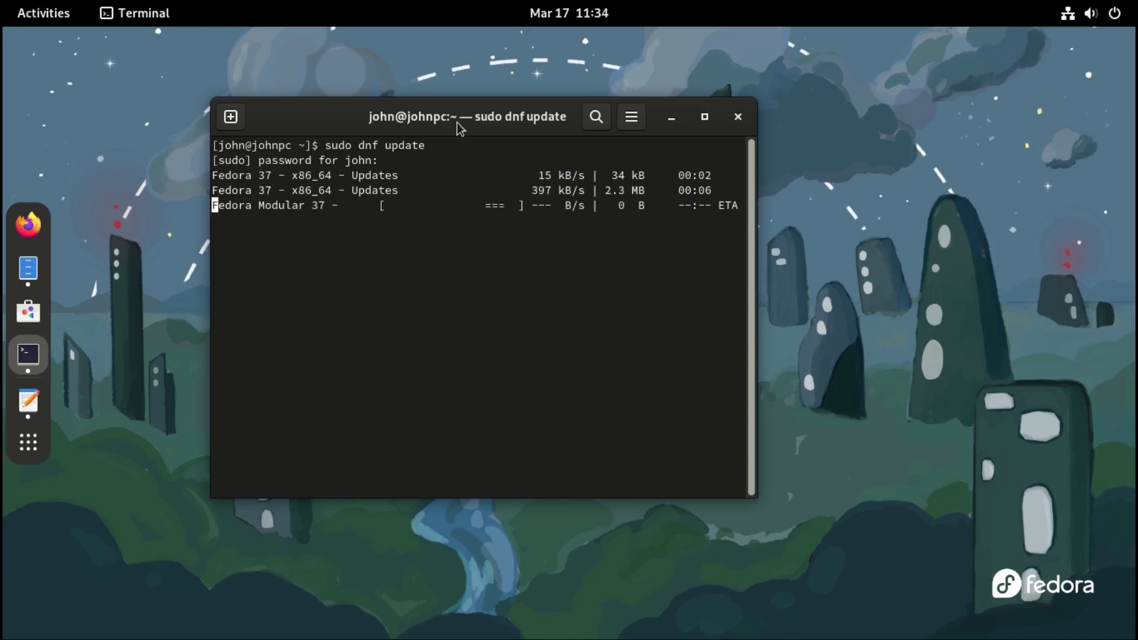
{"action": "left_click_drag", "start_coordinate": [454, 117], "coordinate": [446, 112]}
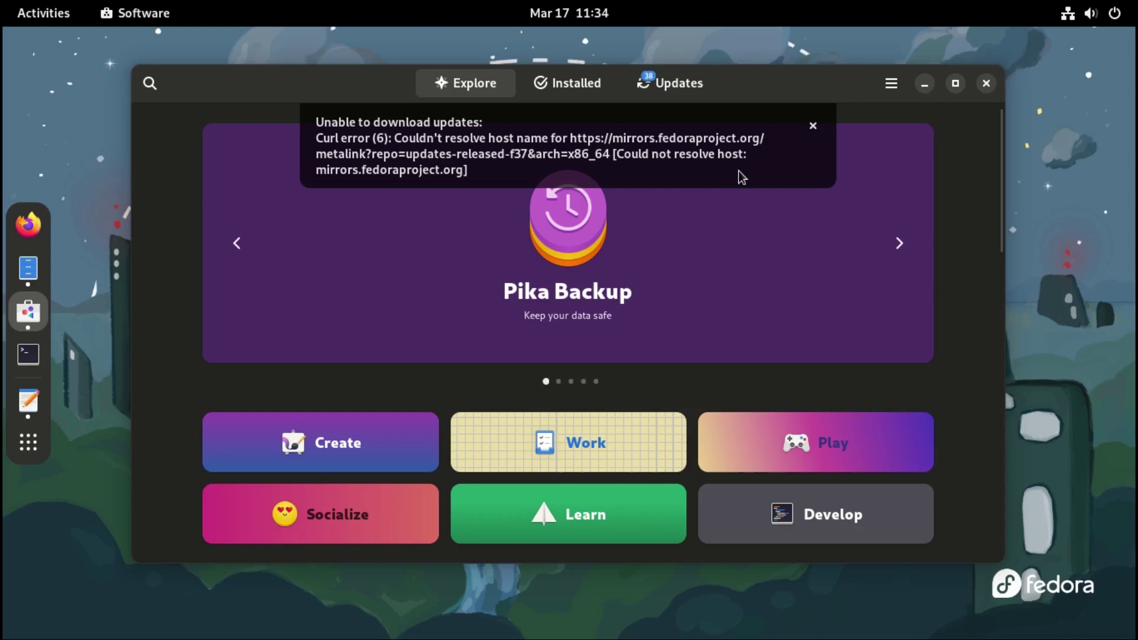
Open the Updates list in Software and start downloading the pending updates
{"action": "left_click", "coordinate": [673, 88]}
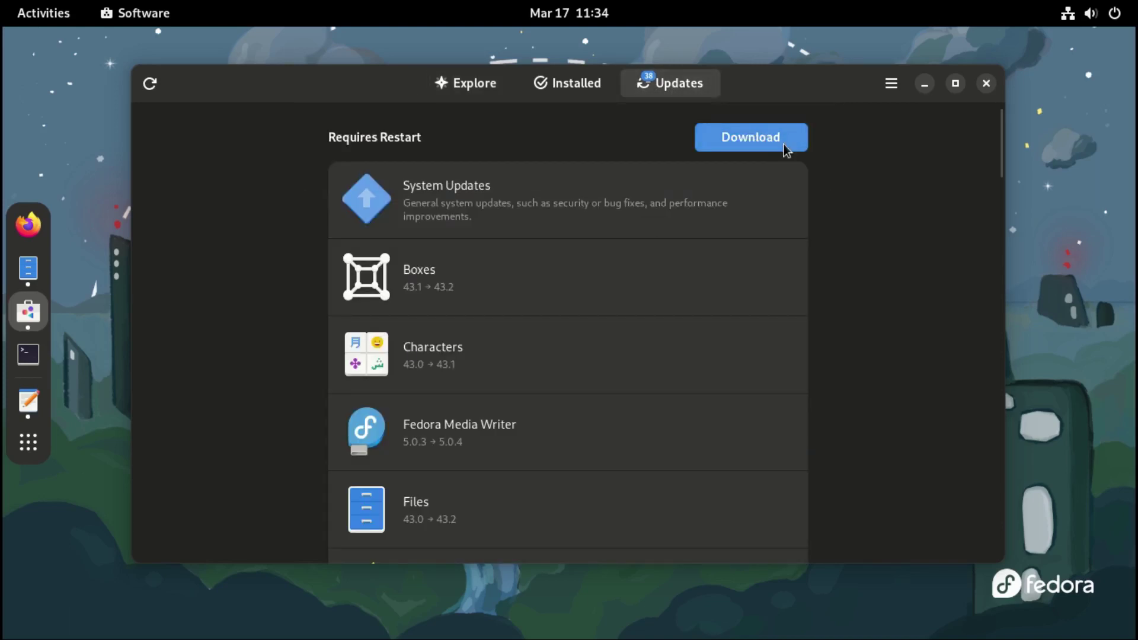
{"action": "left_click", "coordinate": [744, 145]}
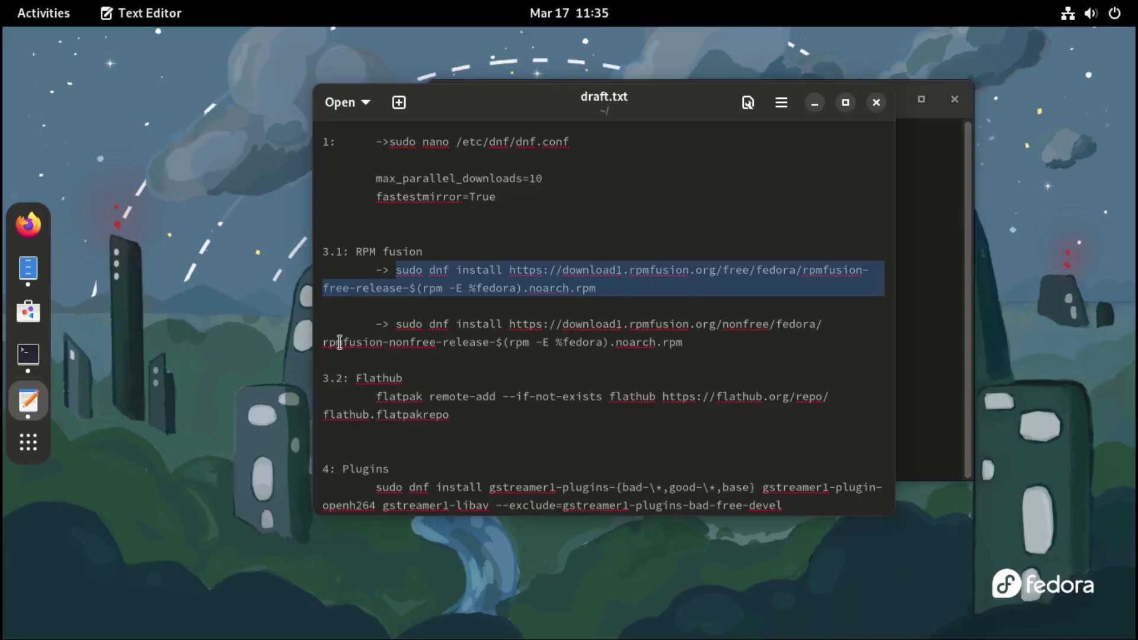
Copy the RPM Fusion free install command into the terminal, run it, and answer y
{"action": "left_click_drag", "start_coordinate": [394, 269], "coordinate": [602, 293]}
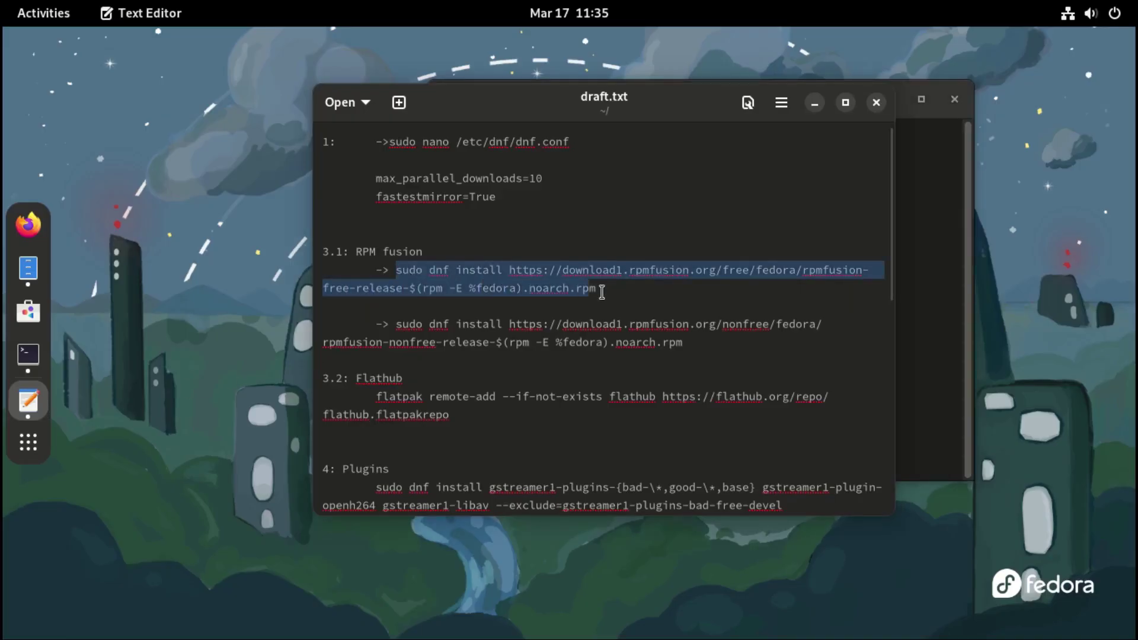
{"action": "right_click", "coordinate": [563, 279]}
{"action": "left_click", "coordinate": [616, 326]}
{"action": "key", "text": "alt+Tab"}
{"action": "right_click", "coordinate": [568, 132]}
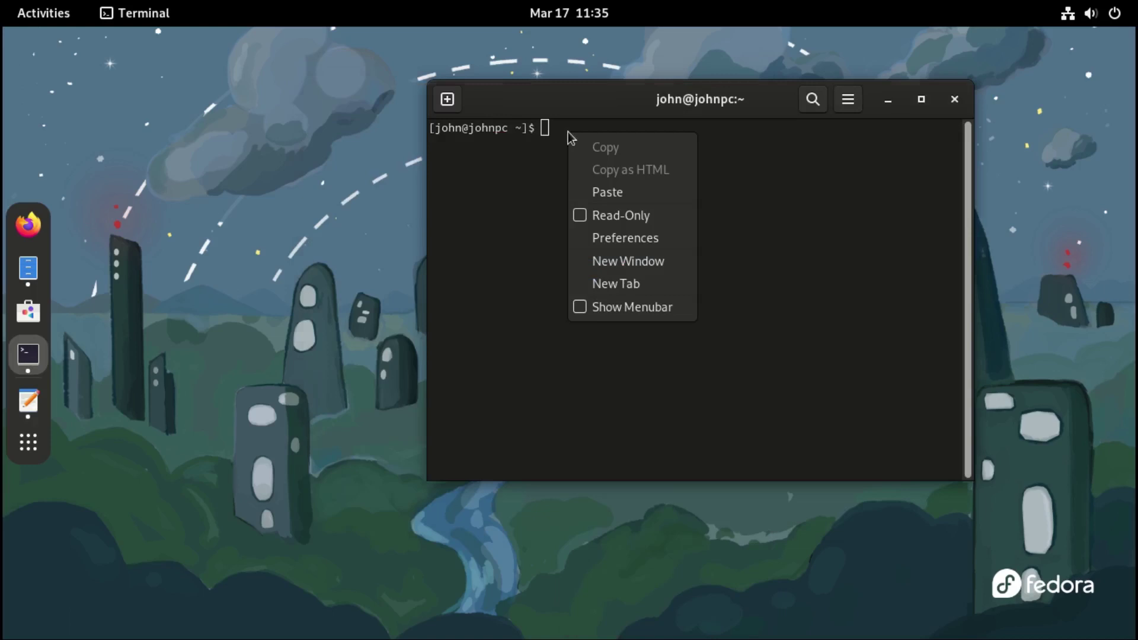
{"action": "left_click", "coordinate": [613, 194]}
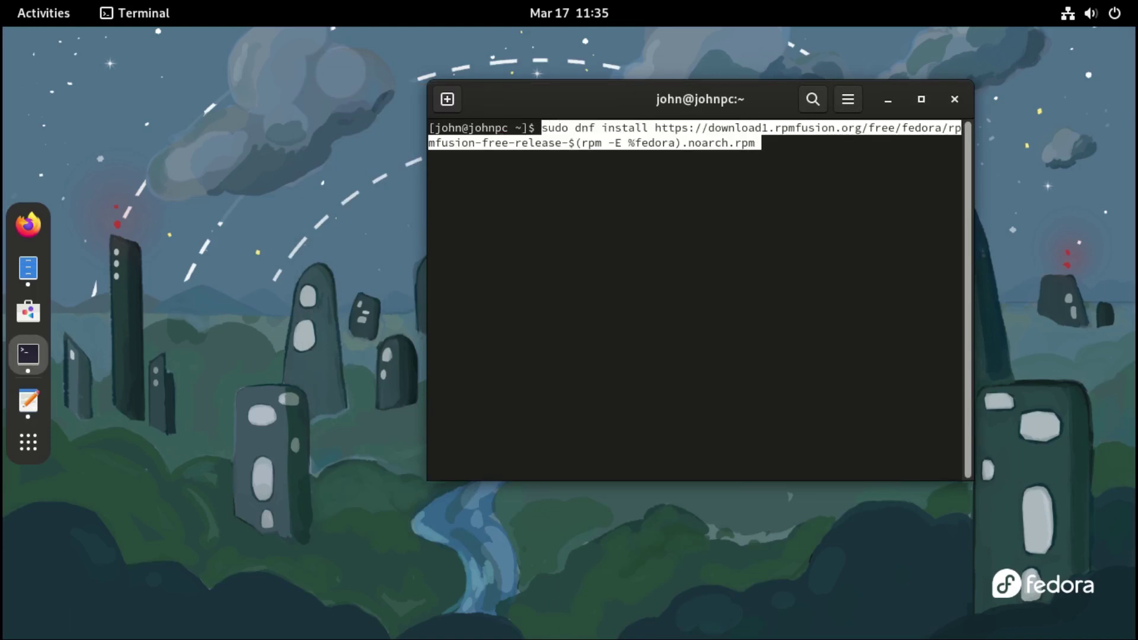
{"action": "key", "text": "Return"}
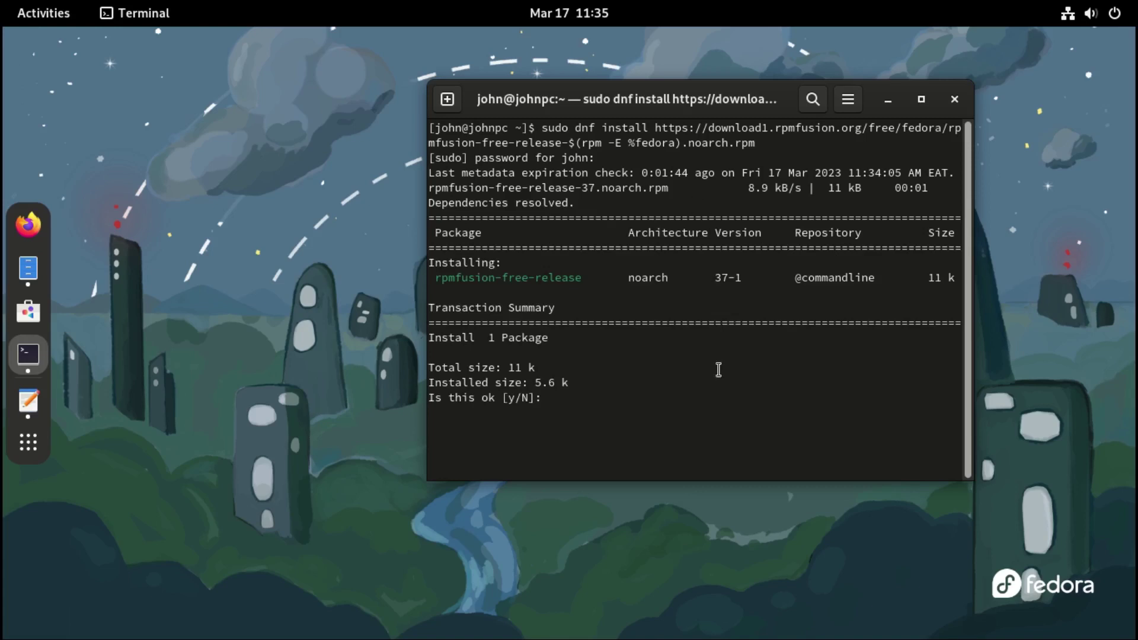
{"action": "type", "text": "y"}
{"action": "key", "text": "Return"}
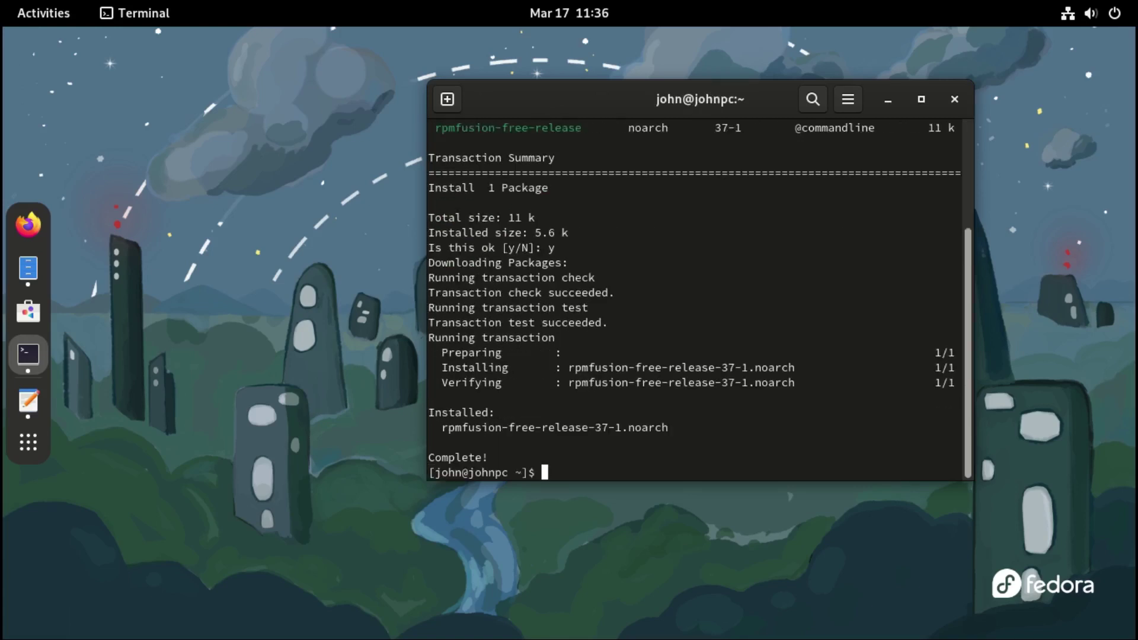
Copy the RPM Fusion nonfree install command into the terminal, run it, and answer y
{"action": "key", "text": "alt+Tab"}
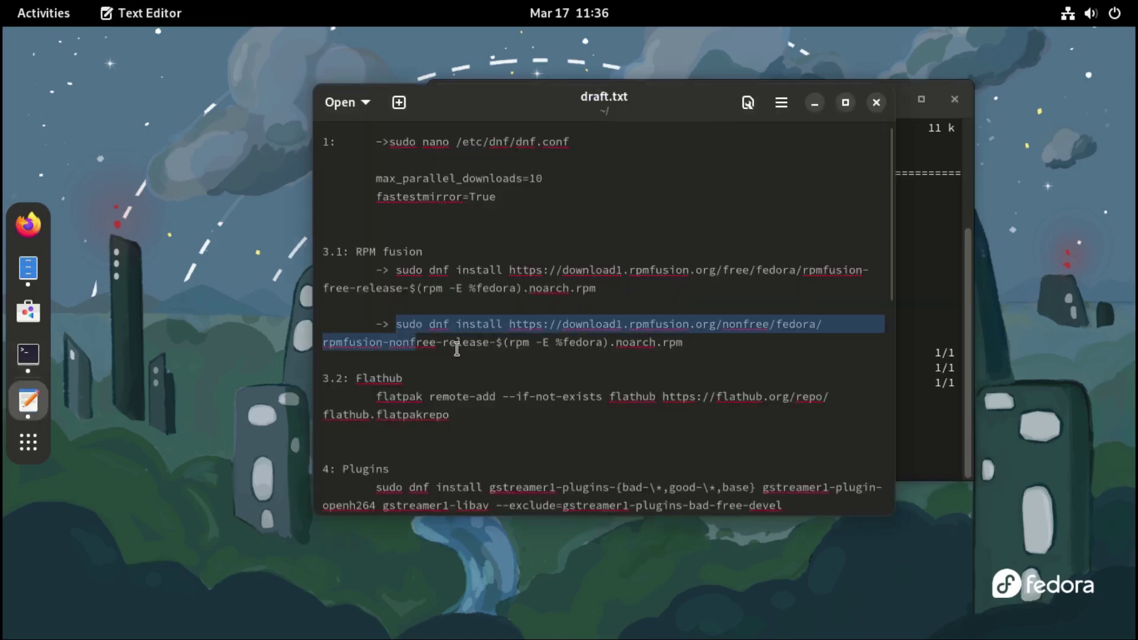
{"action": "left_click_drag", "start_coordinate": [457, 350], "coordinate": [687, 350]}
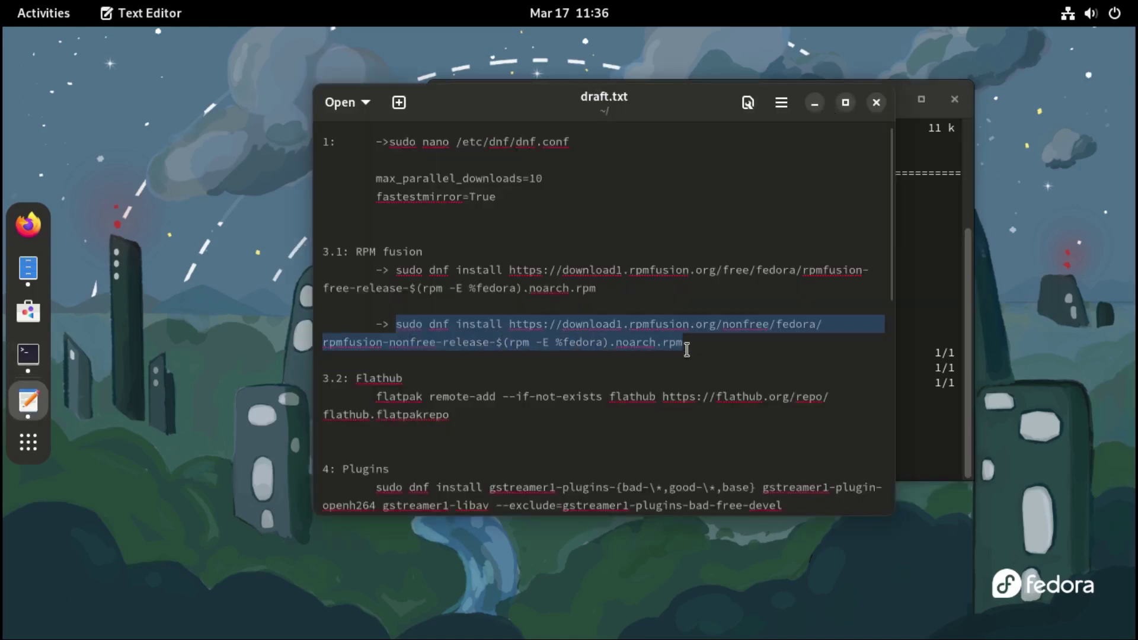
{"action": "right_click", "coordinate": [671, 316]}
{"action": "left_click", "coordinate": [688, 376]}
{"action": "key", "text": "alt+Tab"}
{"action": "right_click", "coordinate": [563, 465]}
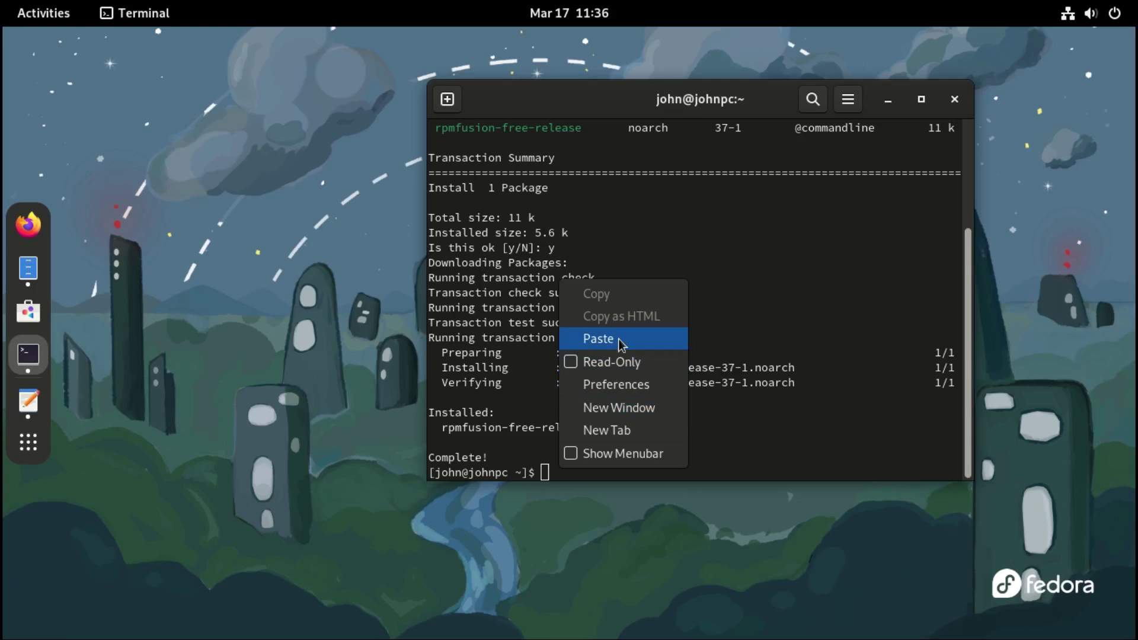
{"action": "left_click", "coordinate": [598, 339]}
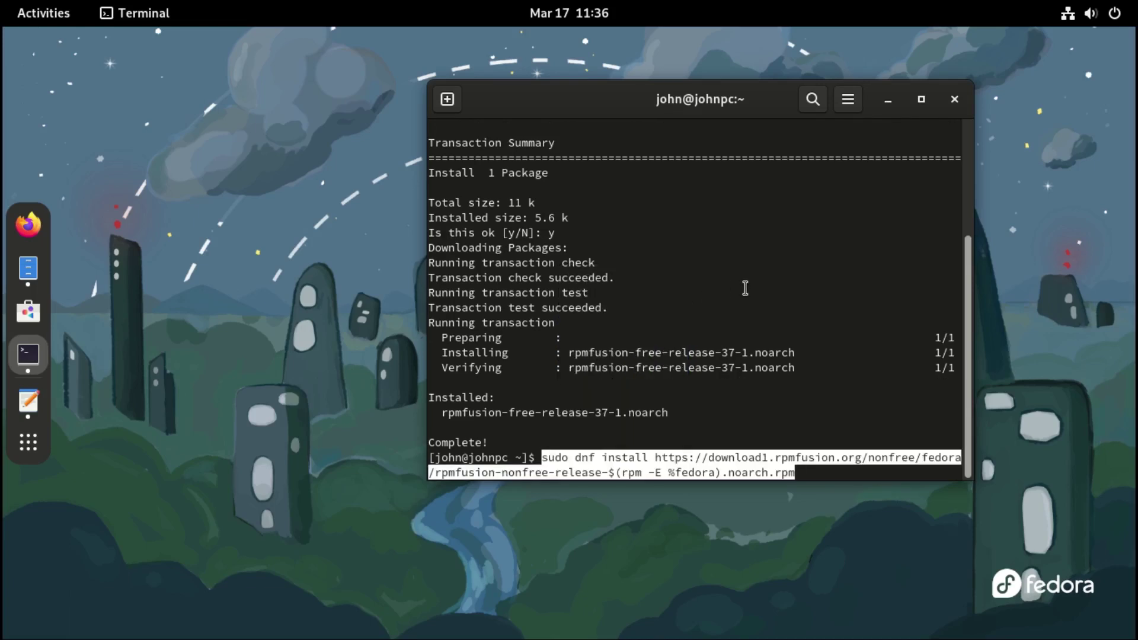
{"action": "key", "text": "End"}
{"action": "key", "text": "Return"}
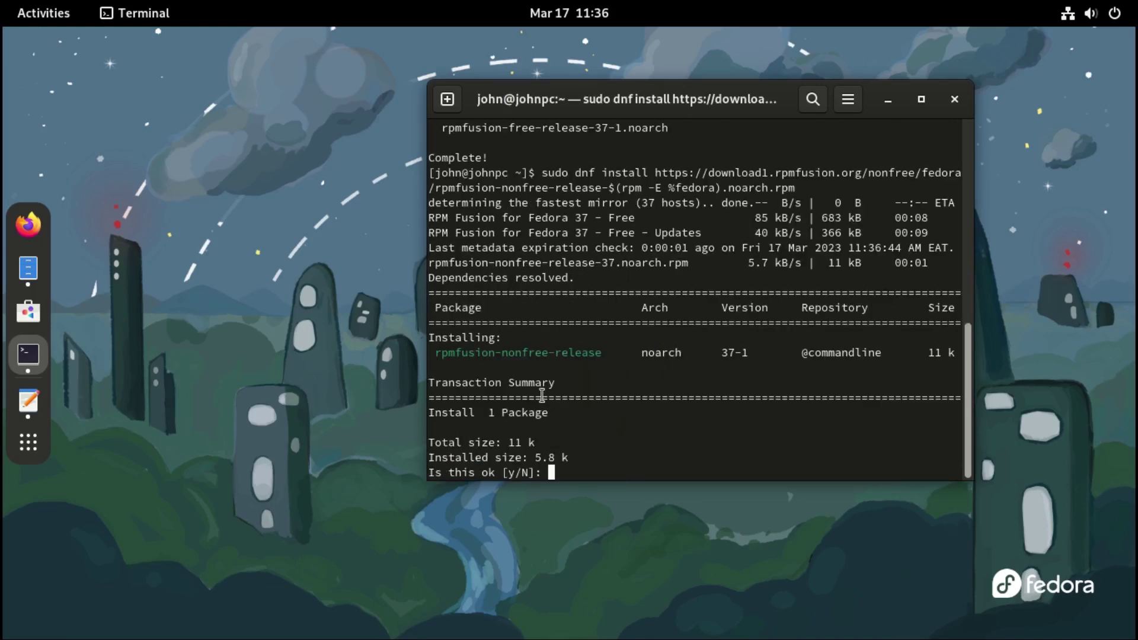
{"action": "type", "text": "y"}
{"action": "key", "text": "Return"}
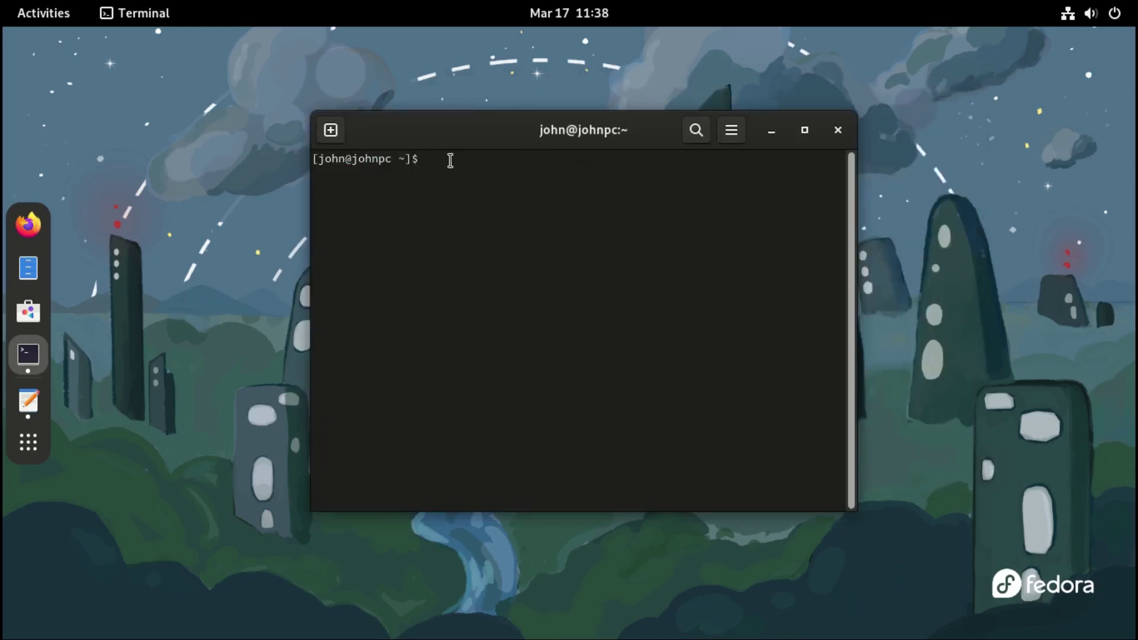
Paste the flatpak remote-add command for Flathub at the terminal prompt
{"action": "right_click", "coordinate": [451, 161]}
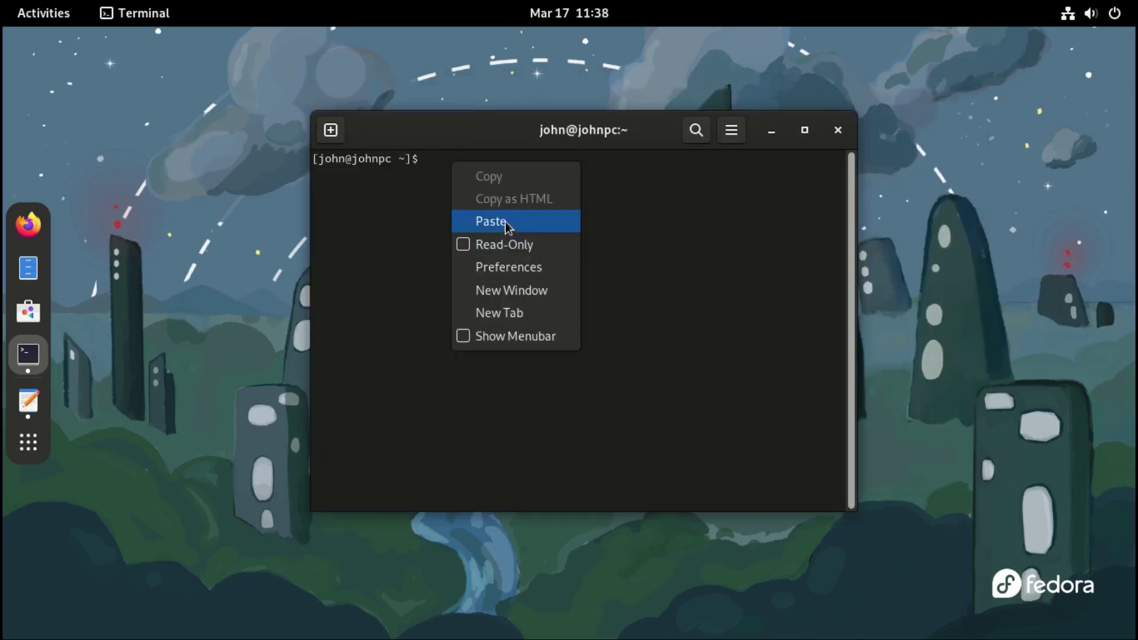
{"action": "left_click", "coordinate": [513, 222]}
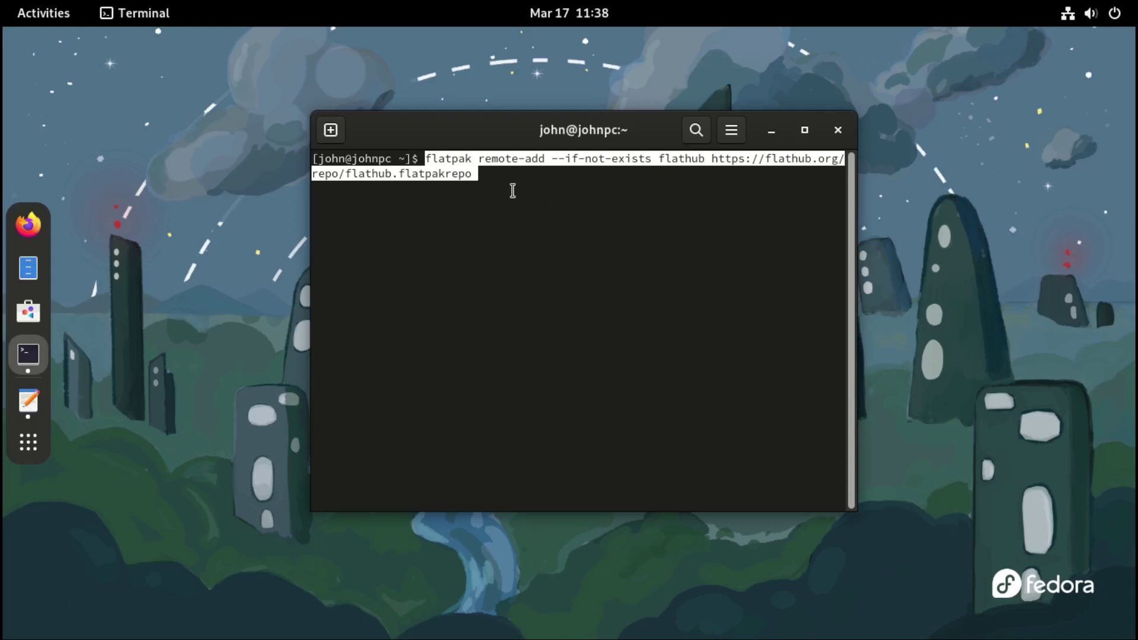
{"action": "key", "text": "End"}
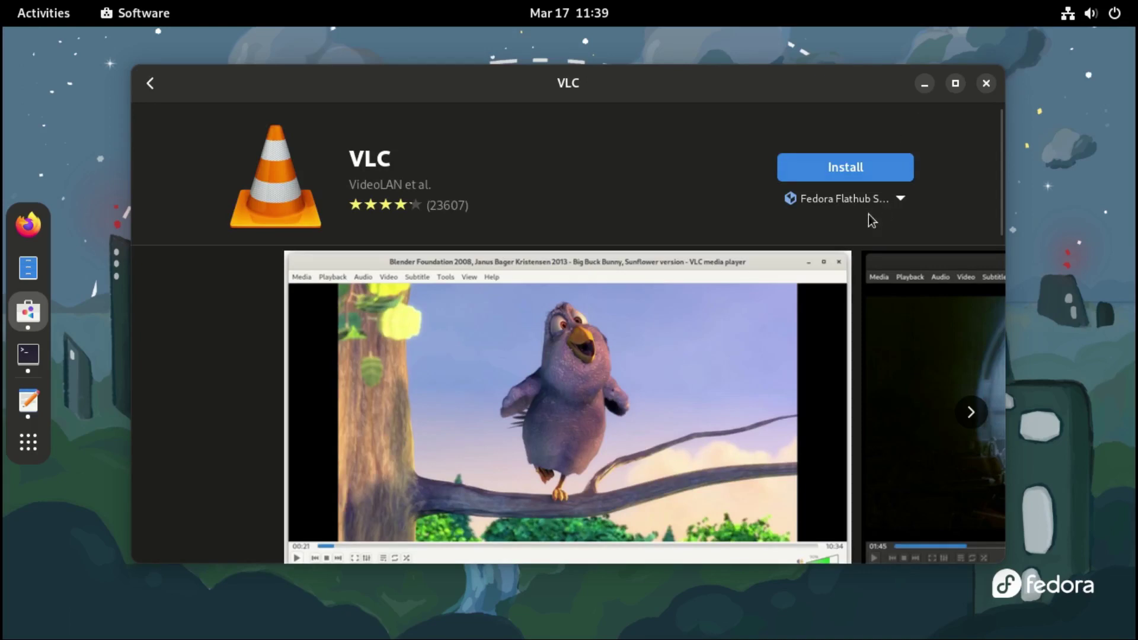
Install VLC from its Fedora Flathub page in Software
{"action": "left_click", "coordinate": [855, 171]}
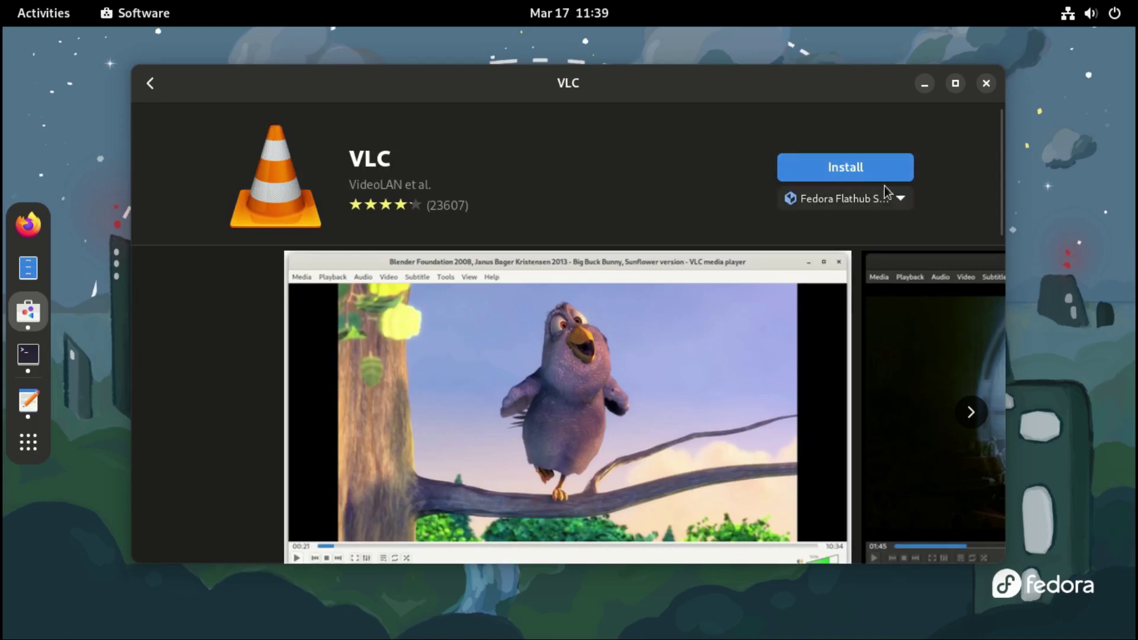
{"action": "left_click", "coordinate": [855, 170]}
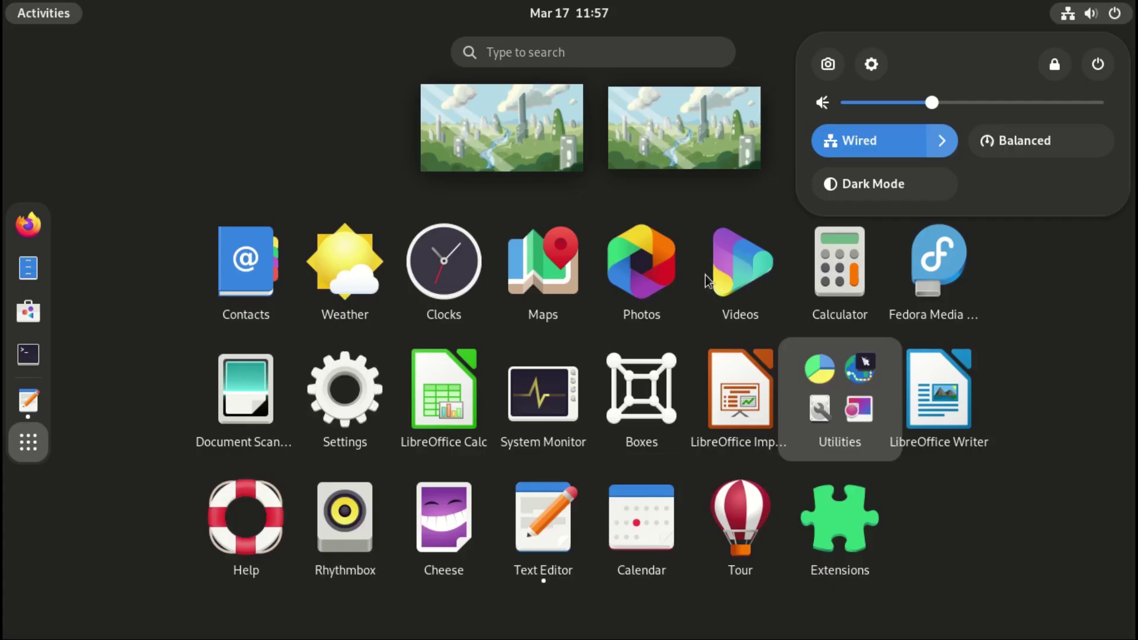
Launch Videos from the app grid, then copy the gstreamer plugins dnf command from draft.txt
{"action": "left_click", "coordinate": [736, 286]}
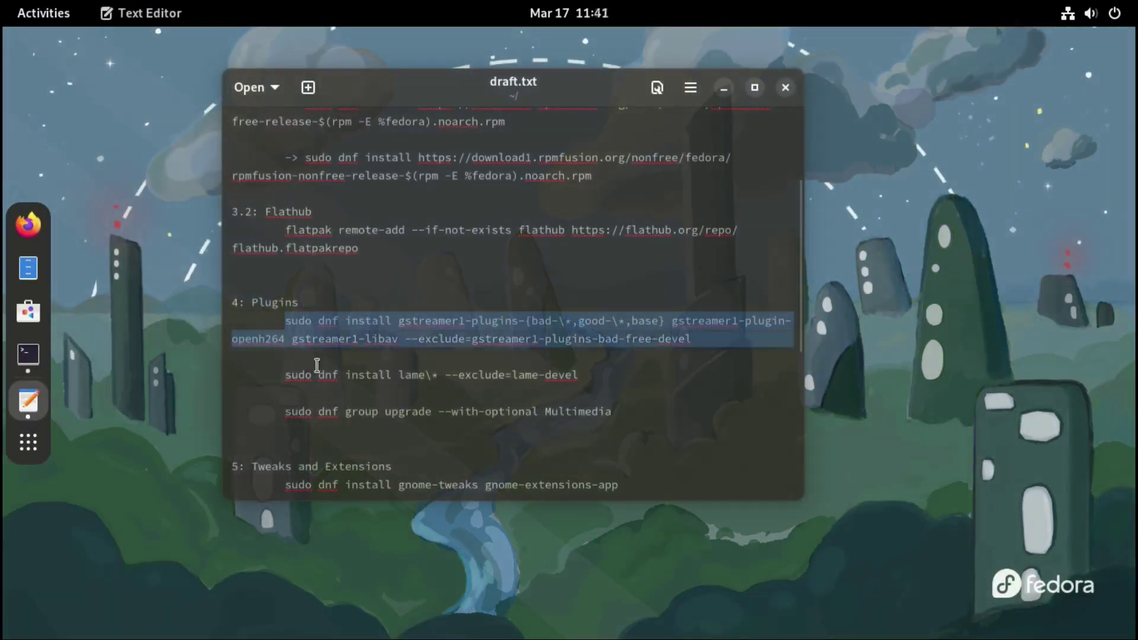
{"action": "left_click_drag", "start_coordinate": [551, 356], "coordinate": [610, 412]}
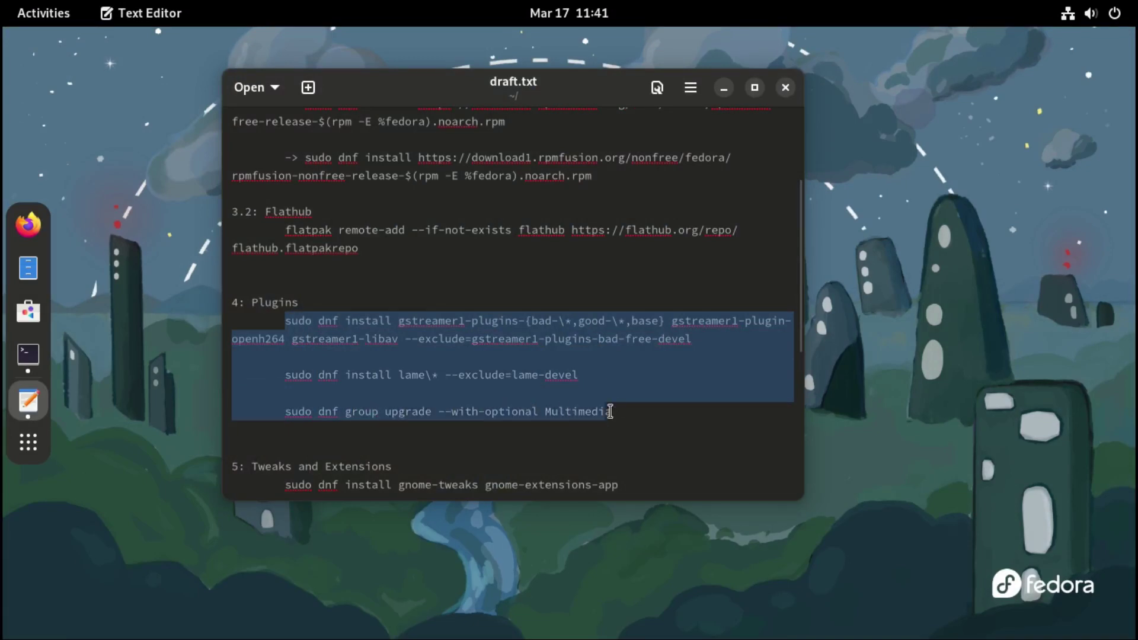
{"action": "left_click", "coordinate": [618, 380]}
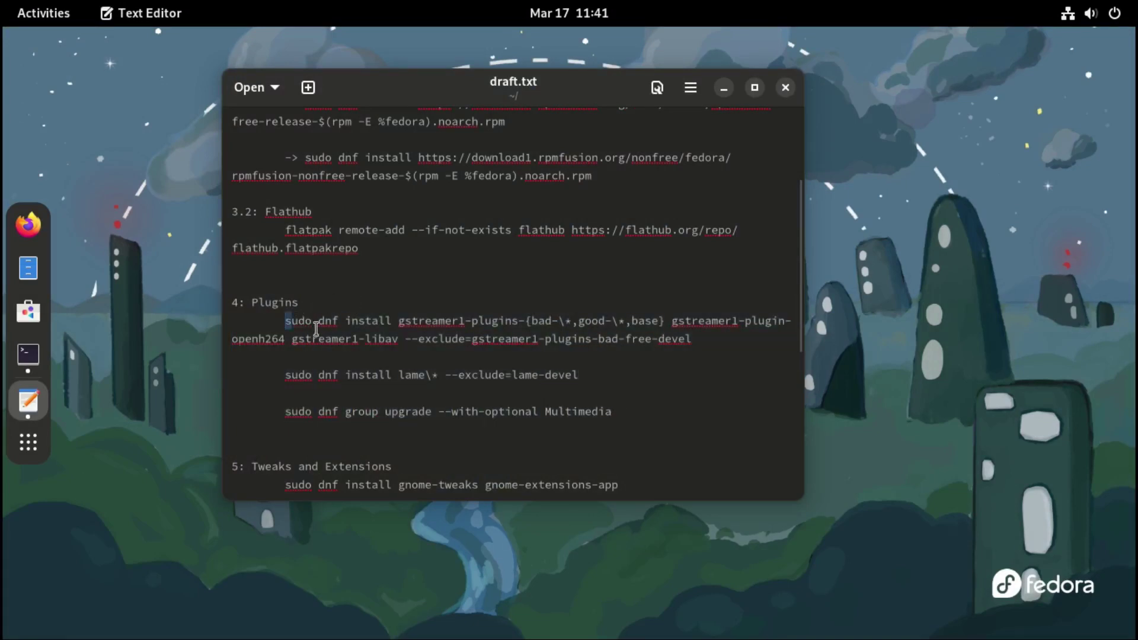
{"action": "left_click_drag", "start_coordinate": [315, 327], "coordinate": [684, 338]}
{"action": "right_click", "coordinate": [684, 338]}
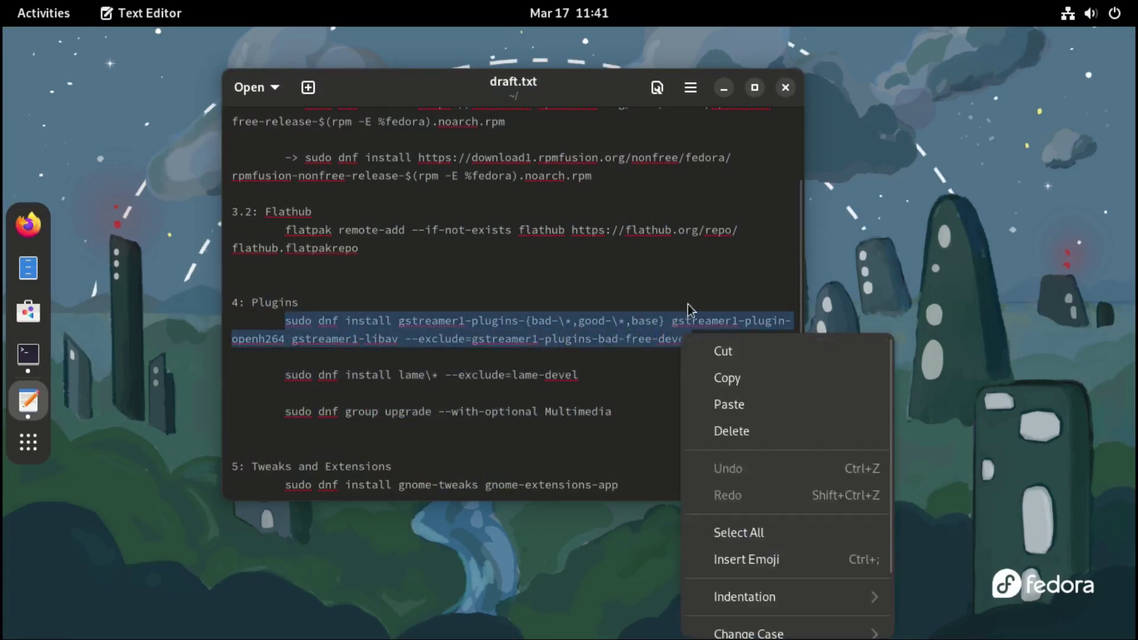
{"action": "left_click", "coordinate": [734, 376]}
{"action": "key", "text": "alt+Tab"}
Paste and run the gstreamer plugins install command, approving the 70 packages
{"action": "right_click", "coordinate": [414, 202]}
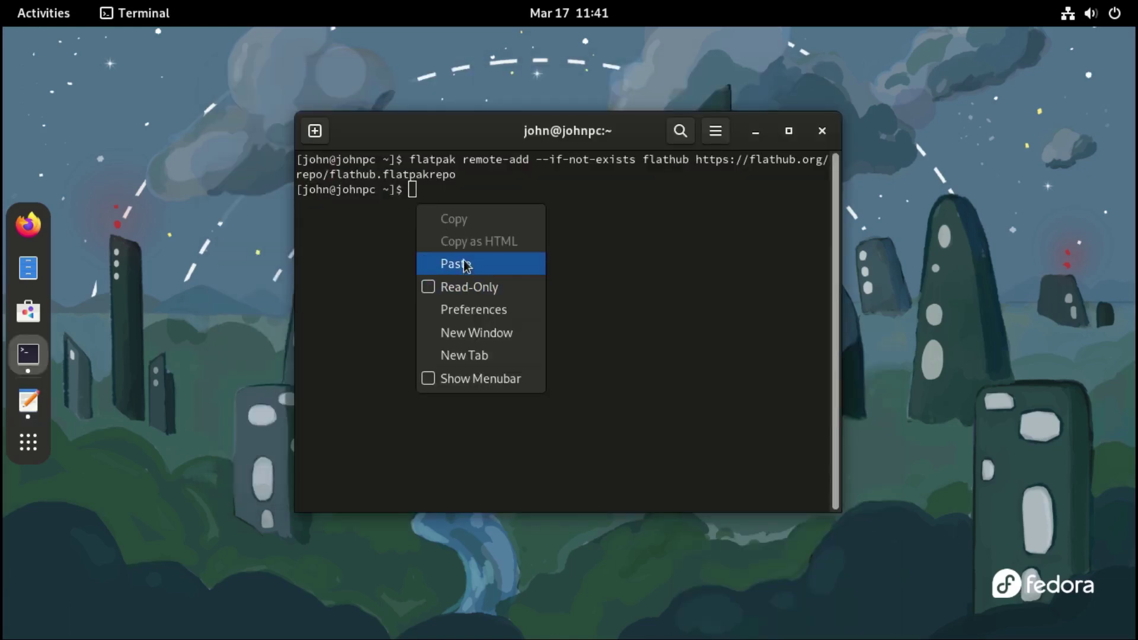
{"action": "left_click", "coordinate": [465, 264]}
{"action": "key", "text": "End"}
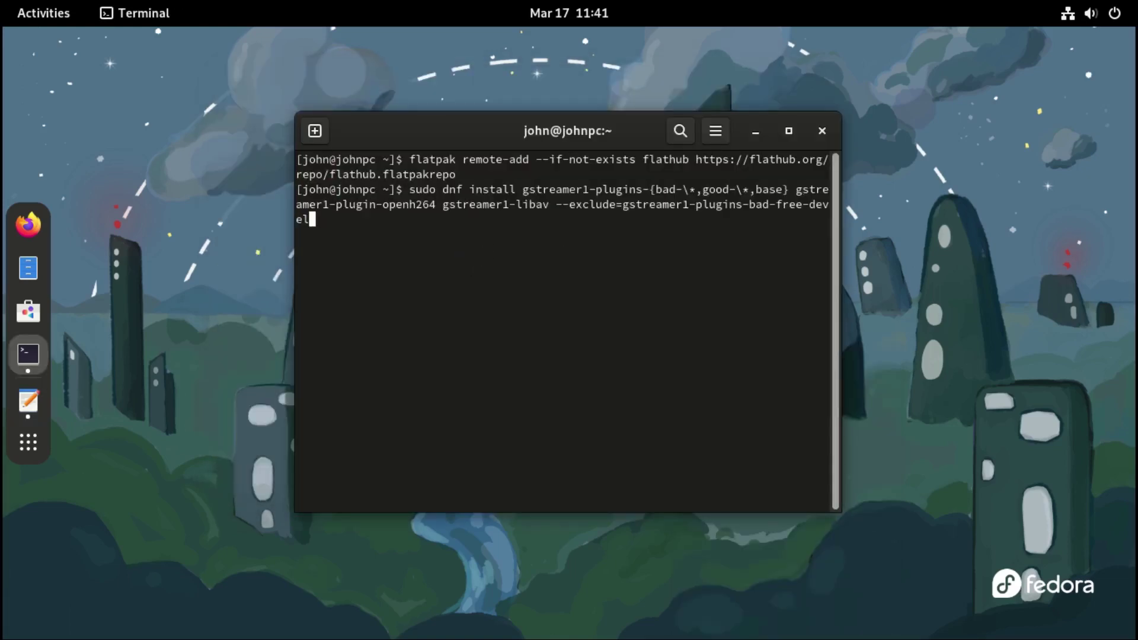
{"action": "key", "text": "Return"}
{"action": "key", "text": "Return"}
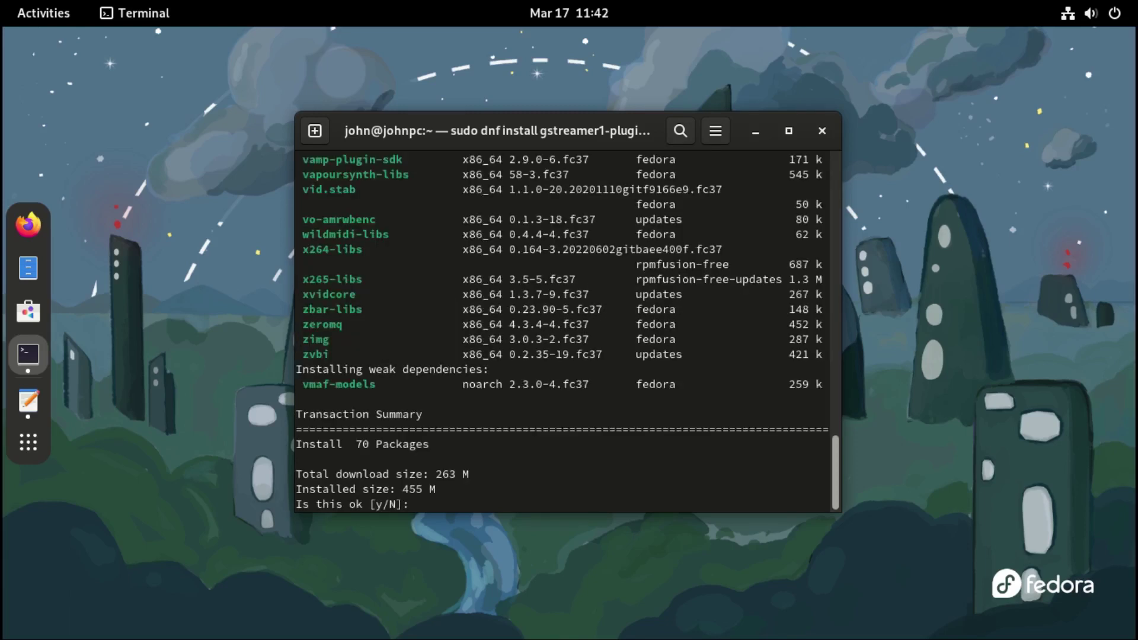
{"action": "type", "text": "y"}
{"action": "key", "text": "Return"}
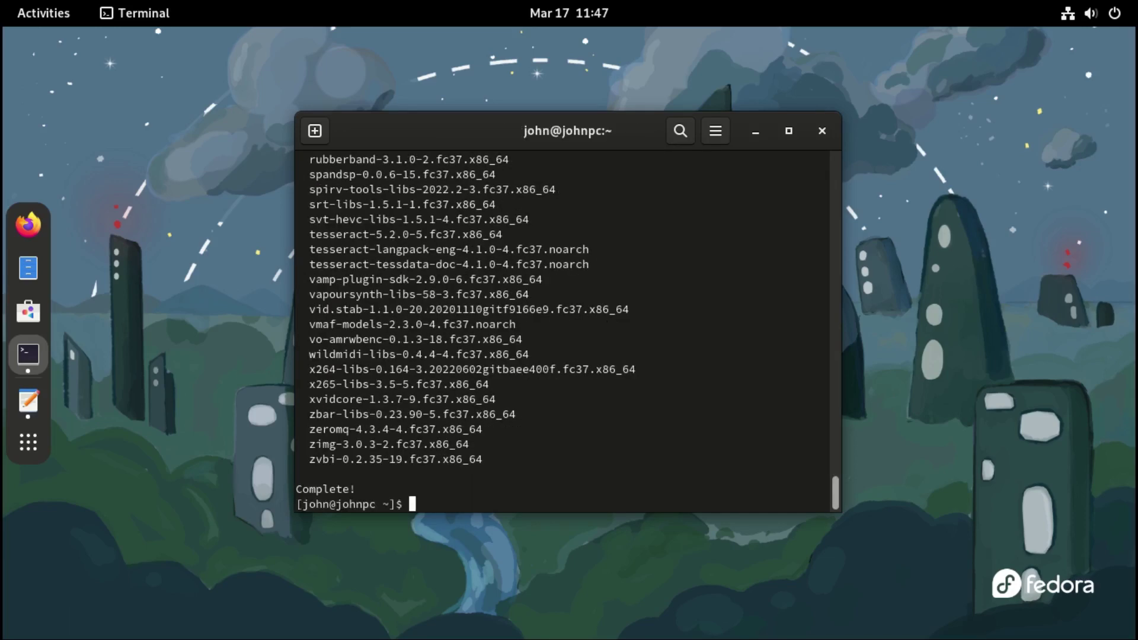
{"action": "key", "text": "ctrl+l"}
Paste and run the lame install command with the sudo password, answering y
{"action": "right_click", "coordinate": [443, 176]}
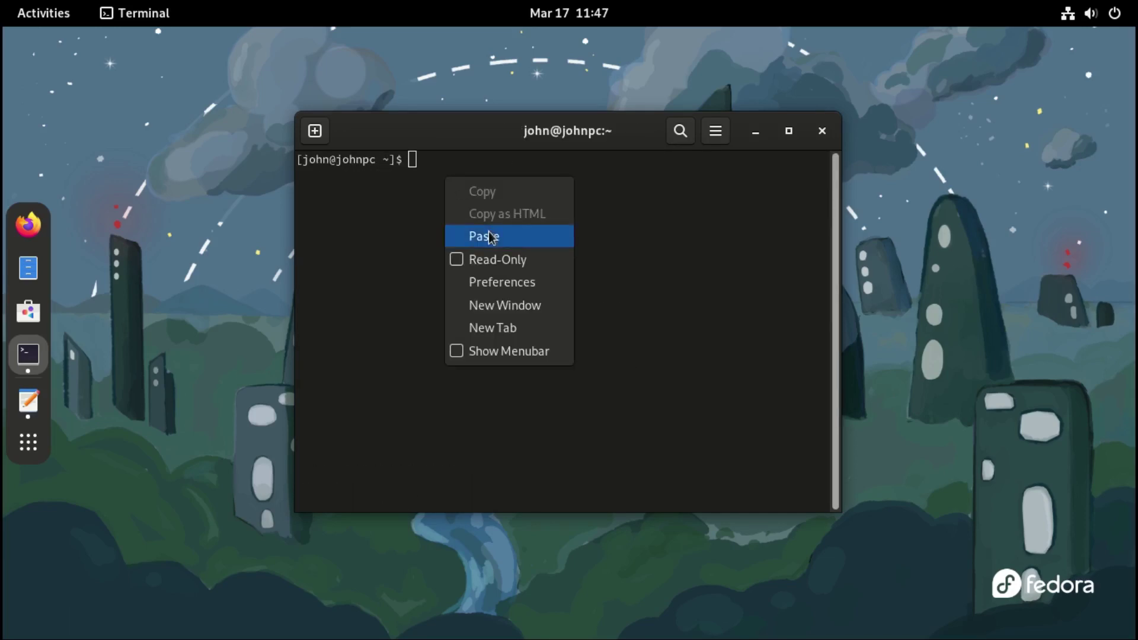
{"action": "left_click", "coordinate": [486, 235]}
{"action": "key", "text": "Return"}
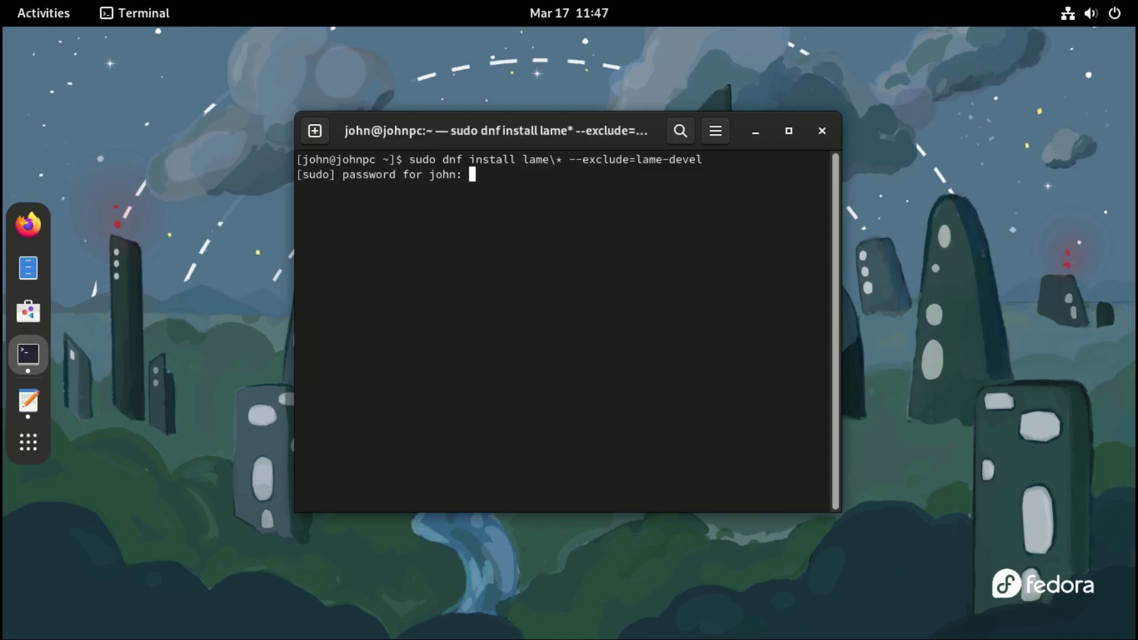
{"action": "key", "text": "Return"}
{"action": "type", "text": "y"}
{"action": "key", "text": "Return"}
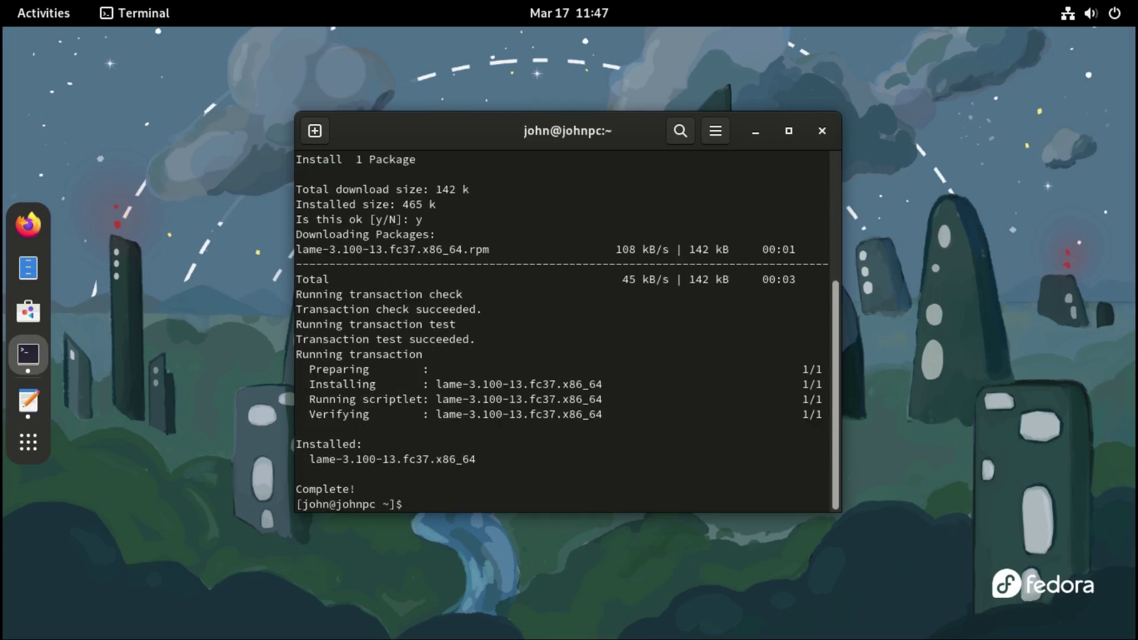
Run 'sudo dnf group upgrade --with-optional Multimedia' and confirm with y
{"action": "key", "text": "ctrl+l"}
{"action": "right_click", "coordinate": [438, 160]}
{"action": "left_click", "coordinate": [489, 222]}
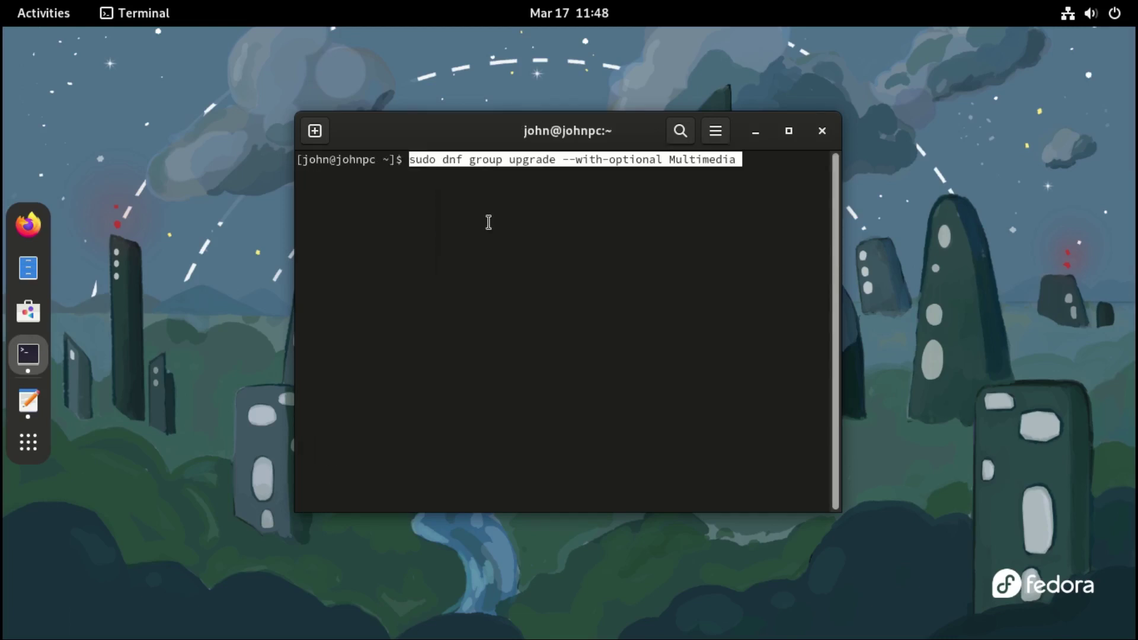
{"action": "key", "text": "Return"}
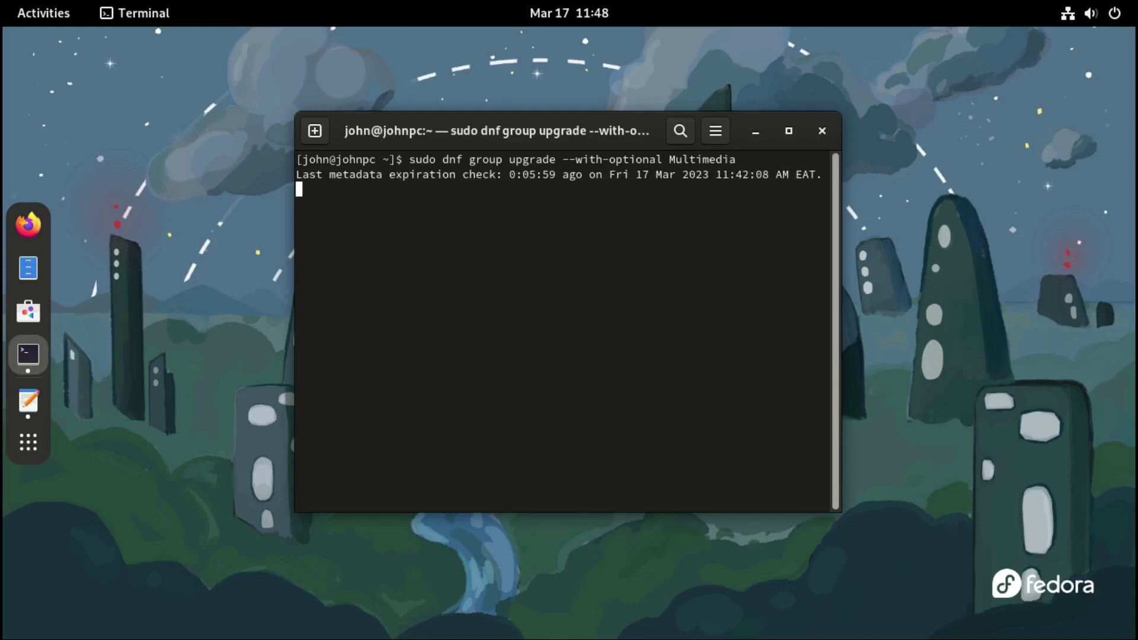
{"action": "type", "text": "y"}
{"action": "key", "text": "Return"}
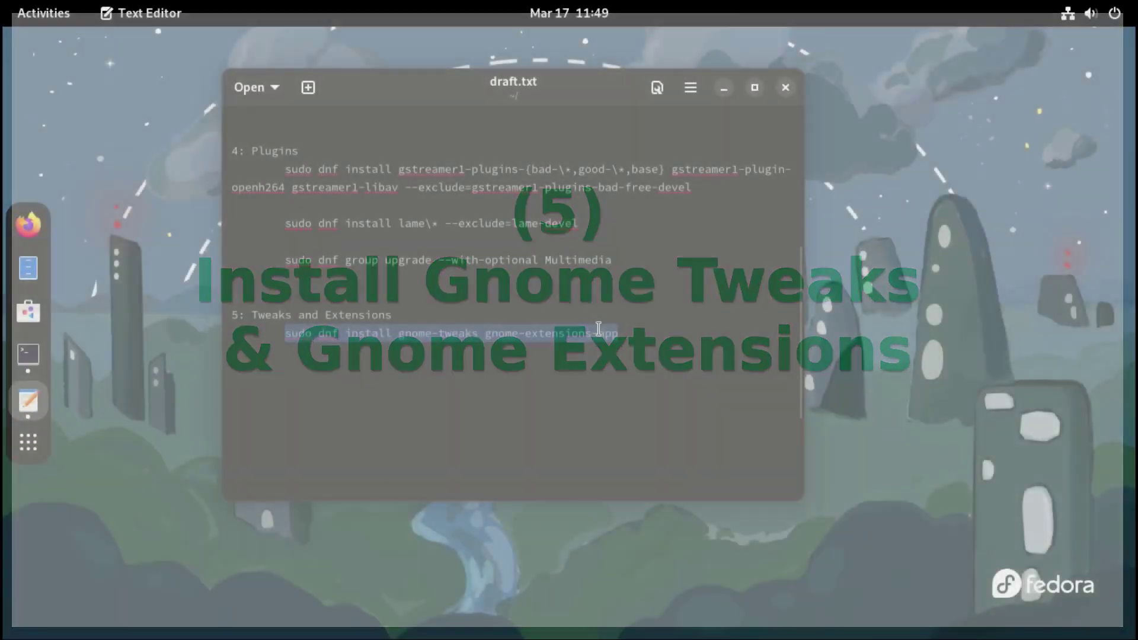
Copy the gnome-tweaks install command from the notes and return to the terminal
{"action": "right_click", "coordinate": [605, 335]}
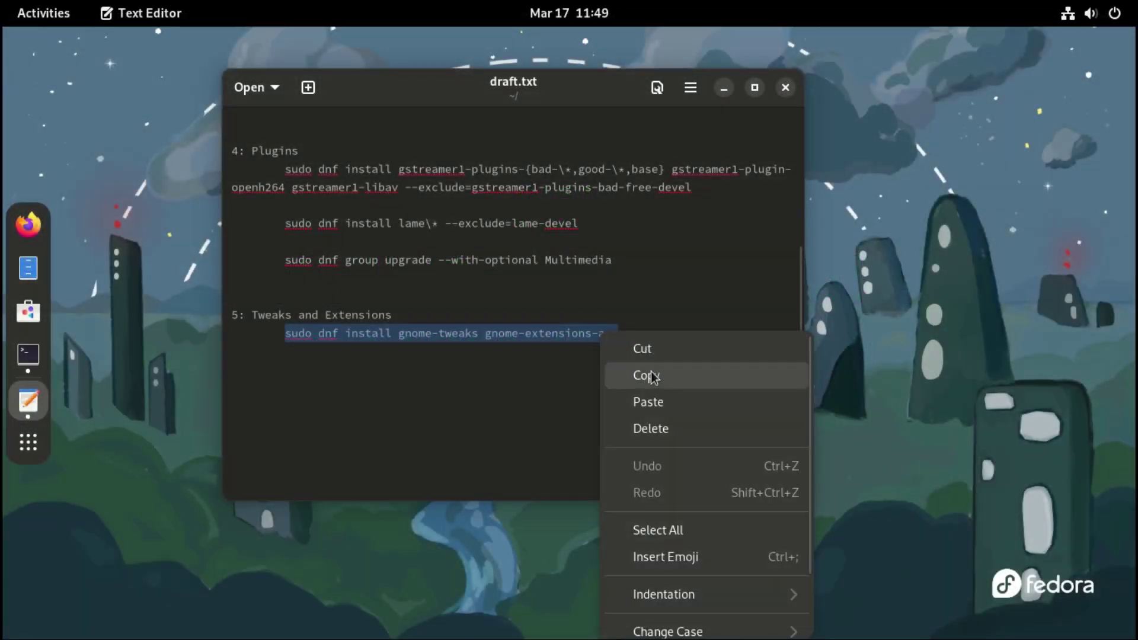
{"action": "left_click", "coordinate": [651, 377]}
{"action": "scroll", "coordinate": [554, 363], "scroll_direction": "down", "scroll_amount": 3}
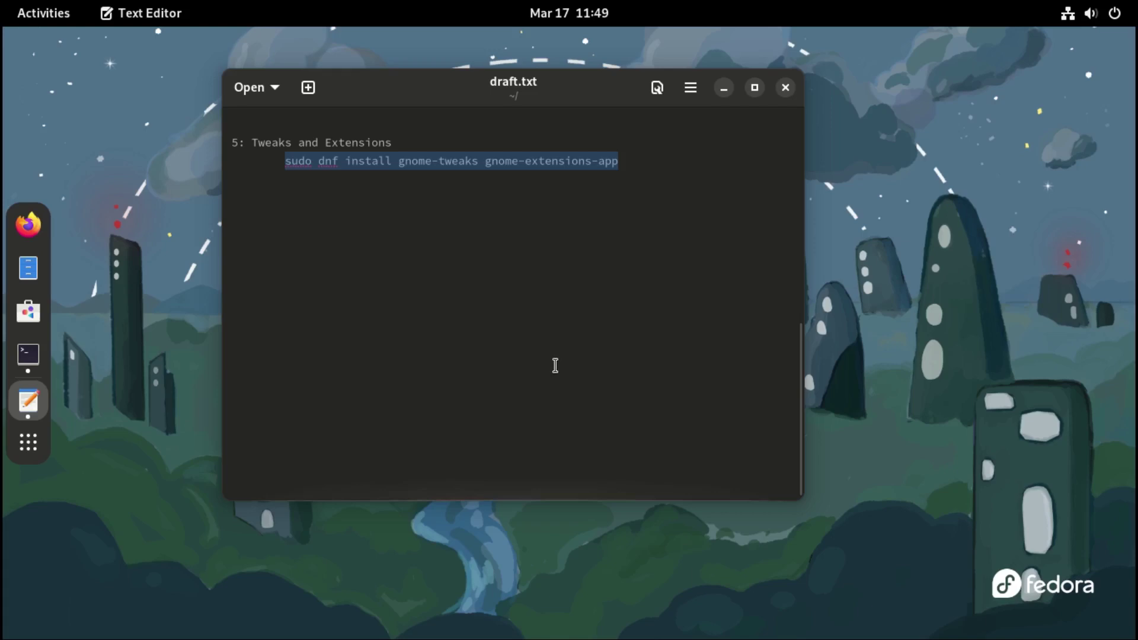
{"action": "left_click", "coordinate": [723, 88]}
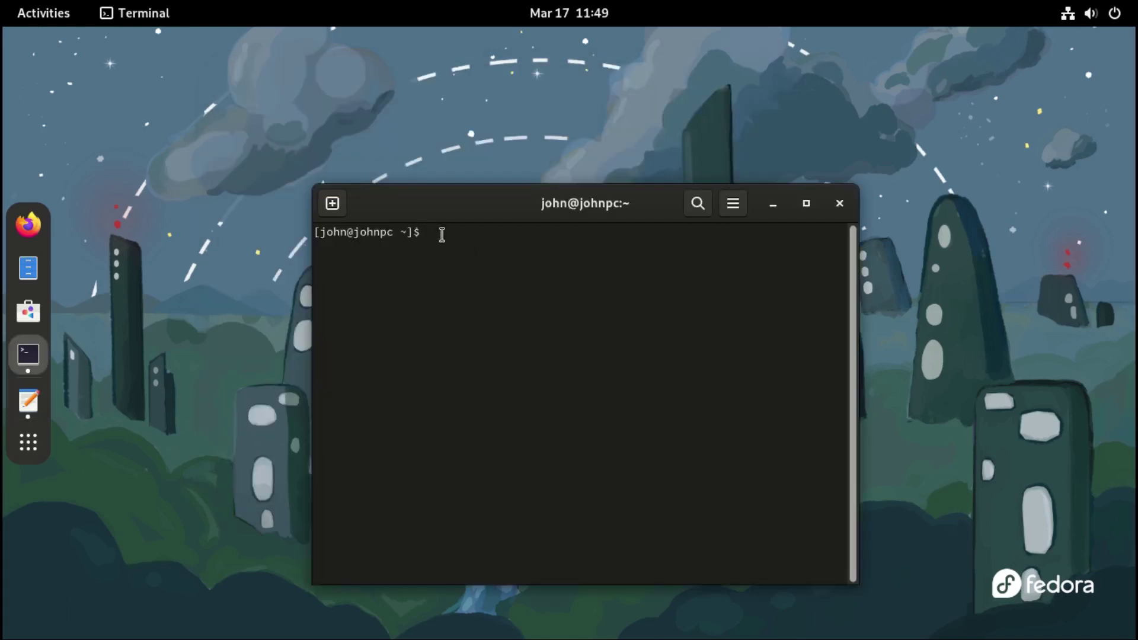
Paste and run the dnf command installing gnome-tweaks and gnome-extensions-app, confirming with y
{"action": "right_click", "coordinate": [442, 235]}
{"action": "left_click", "coordinate": [495, 294]}
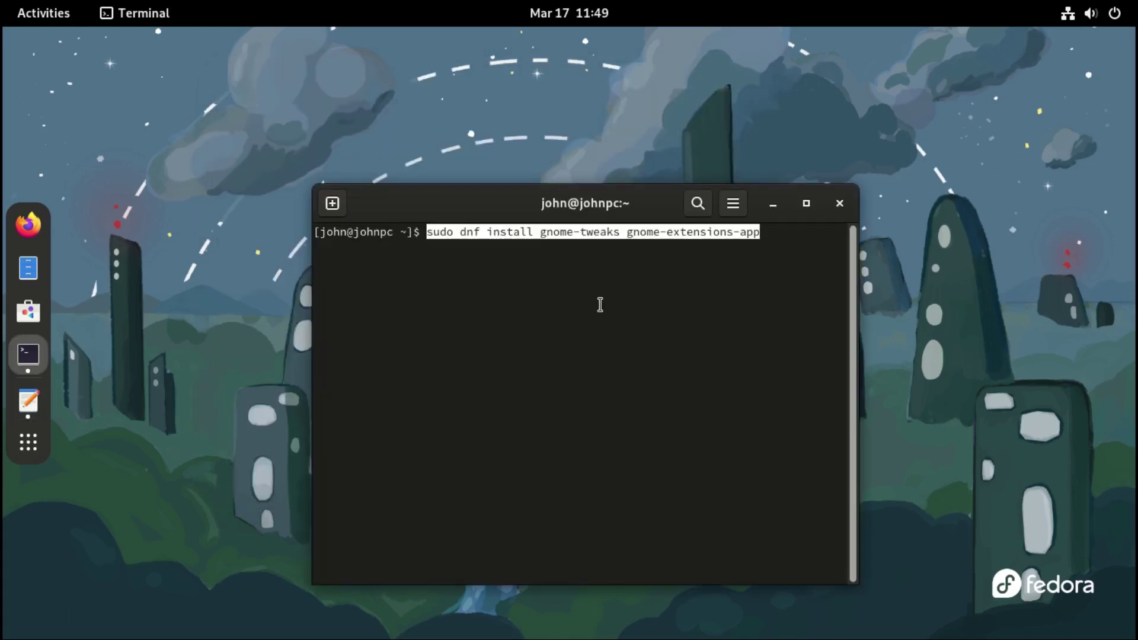
{"action": "key", "text": "End"}
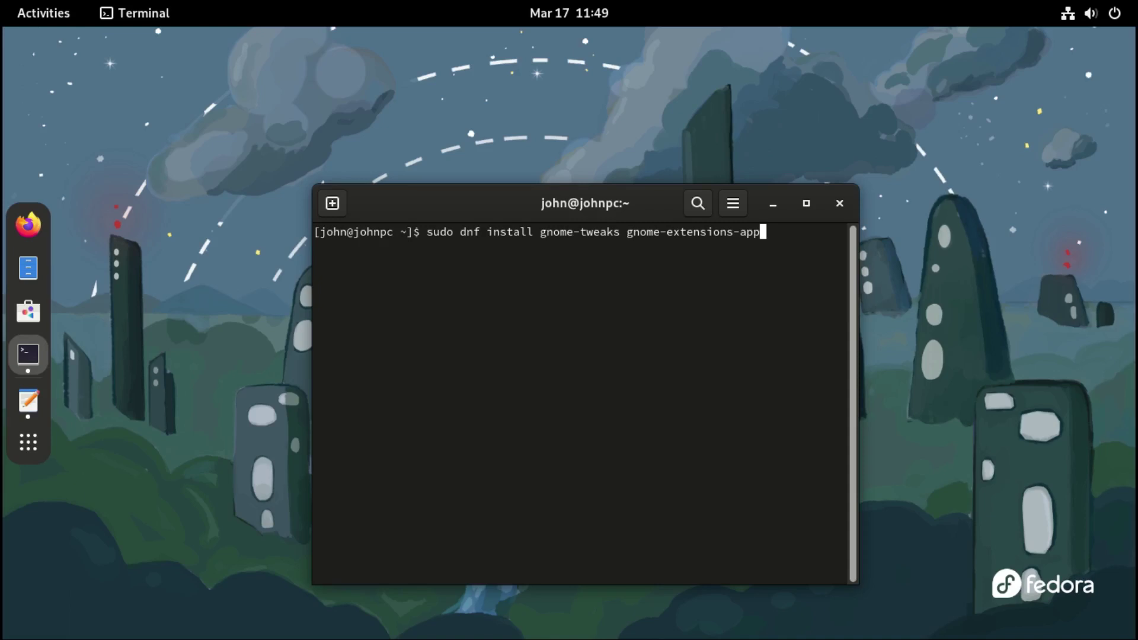
{"action": "key", "text": "Return"}
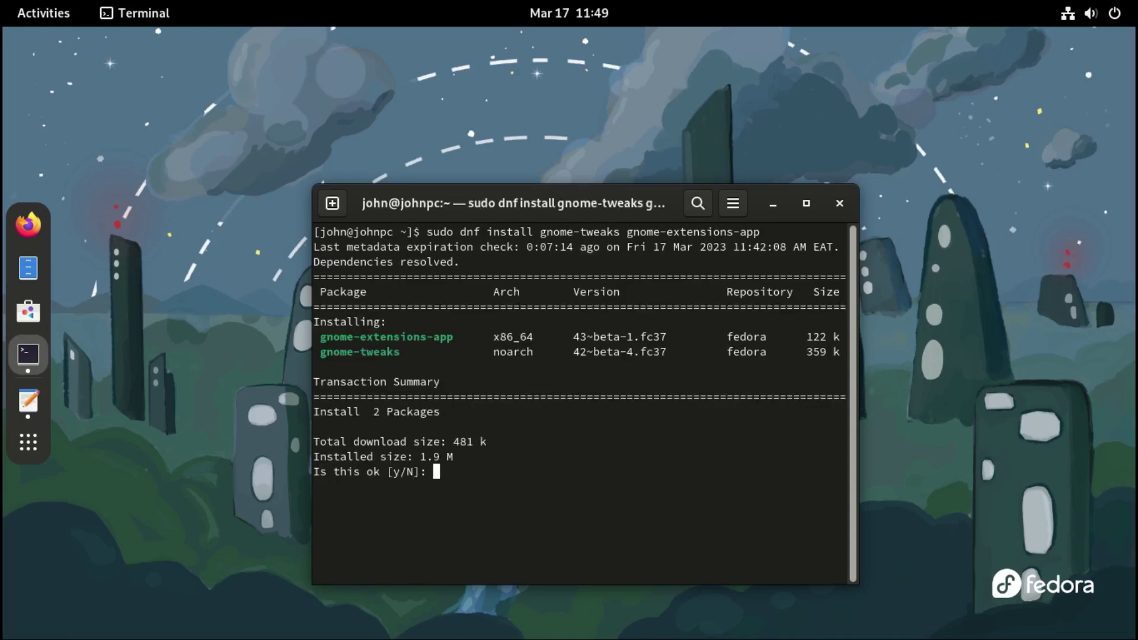
{"action": "type", "text": "y"}
{"action": "key", "text": "Return"}
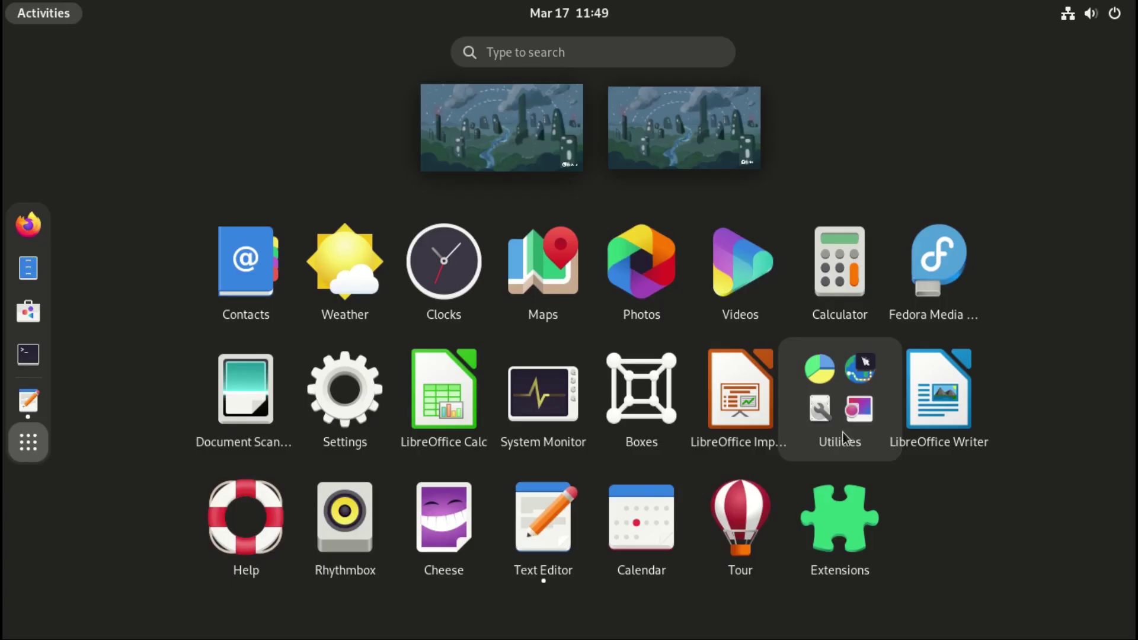
Launch GNOME Tweaks by searching 'twea' in Activities
{"action": "left_click", "coordinate": [565, 51]}
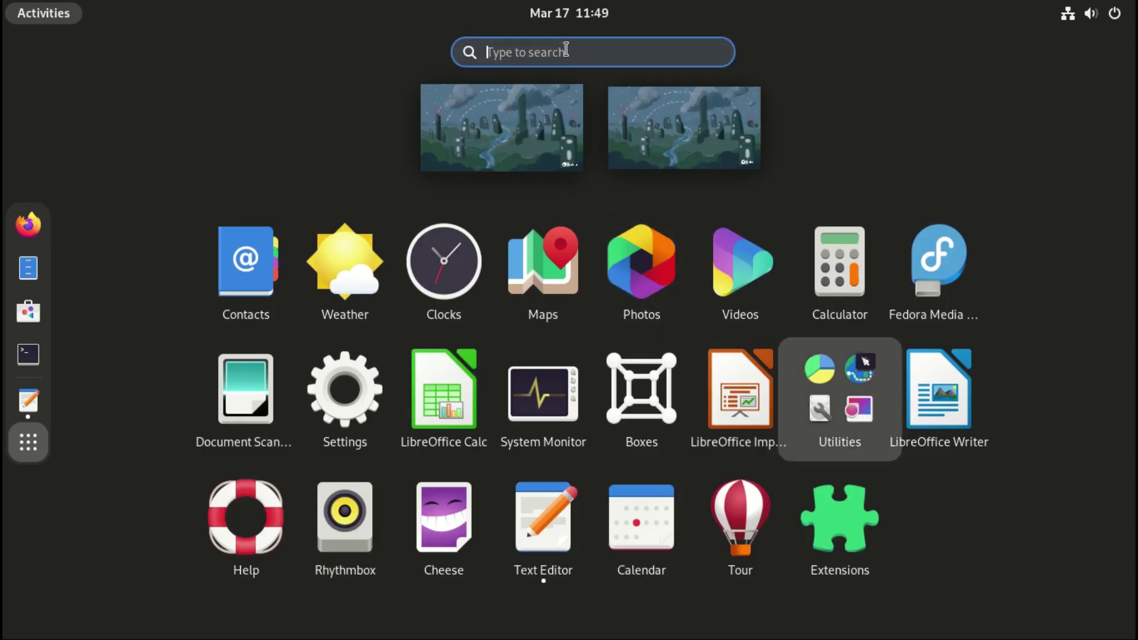
{"action": "type", "text": "twea"}
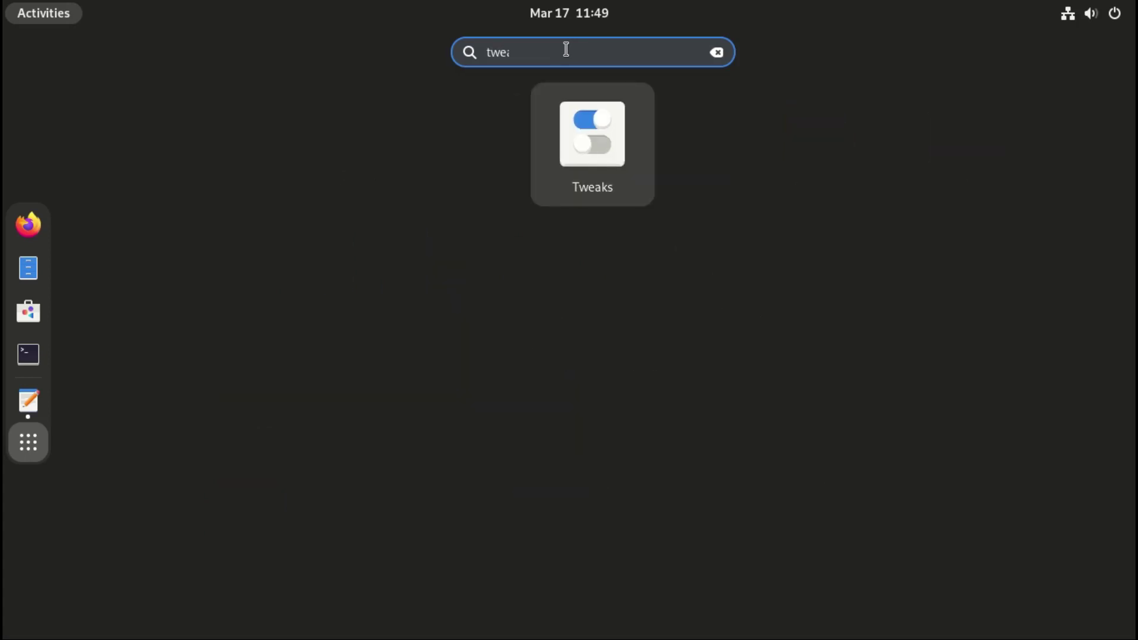
{"action": "left_click", "coordinate": [589, 134]}
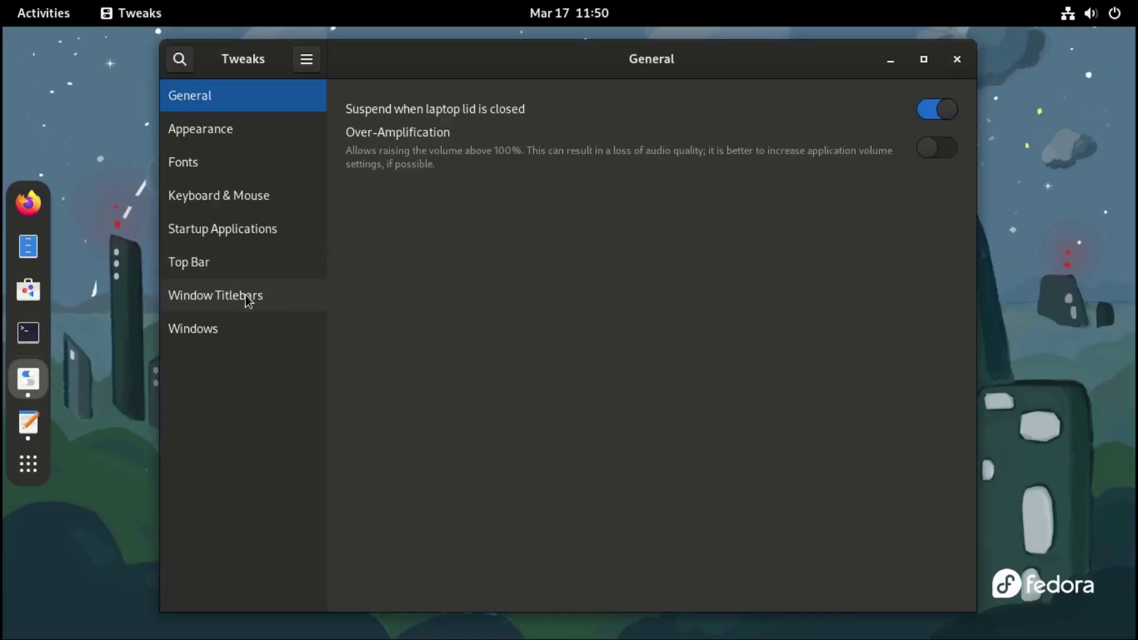
Turn on the Maximize and Minimize buttons under Window Titlebars
{"action": "left_click", "coordinate": [245, 299]}
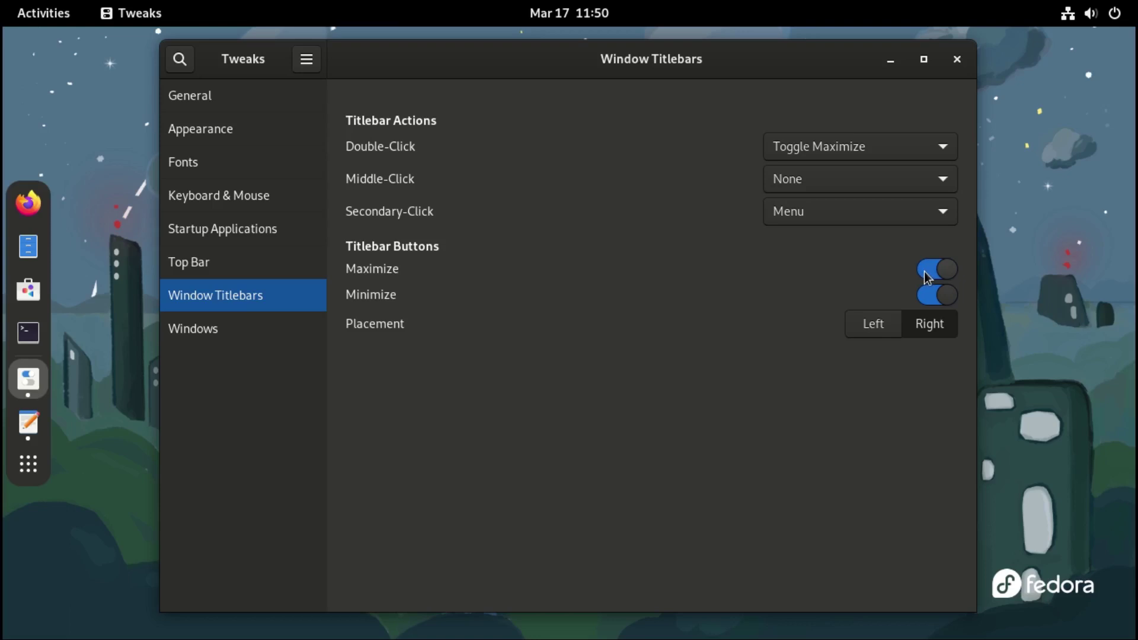
{"action": "left_click", "coordinate": [943, 273]}
{"action": "left_click", "coordinate": [943, 298]}
{"action": "left_click", "coordinate": [949, 297]}
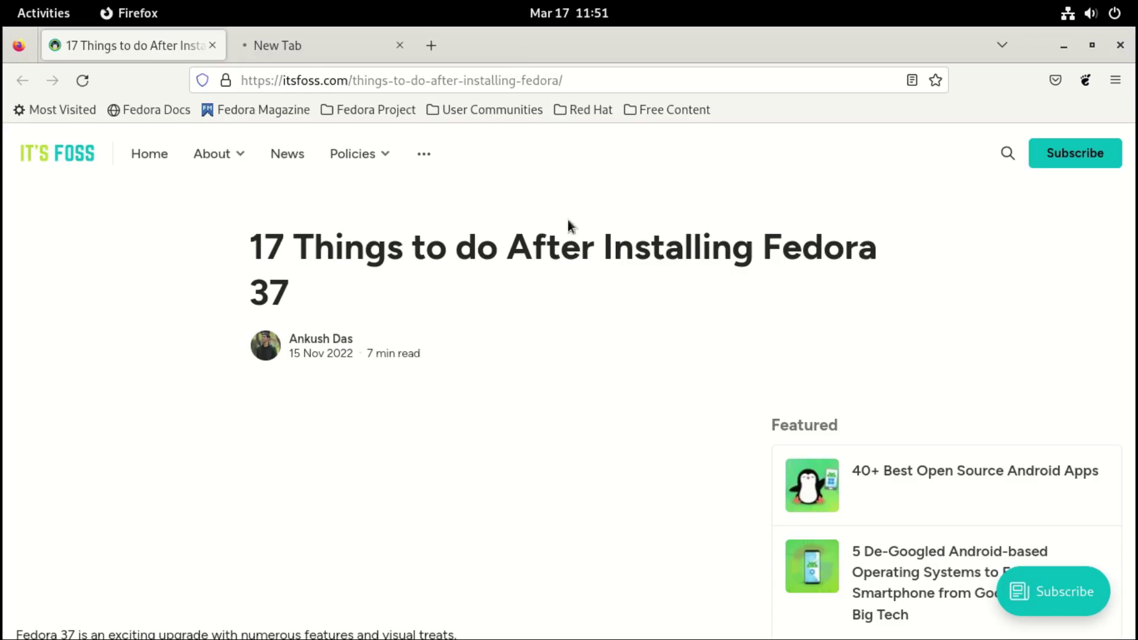
{"action": "scroll", "coordinate": [506, 325], "scroll_direction": "down", "scroll_amount": 10}
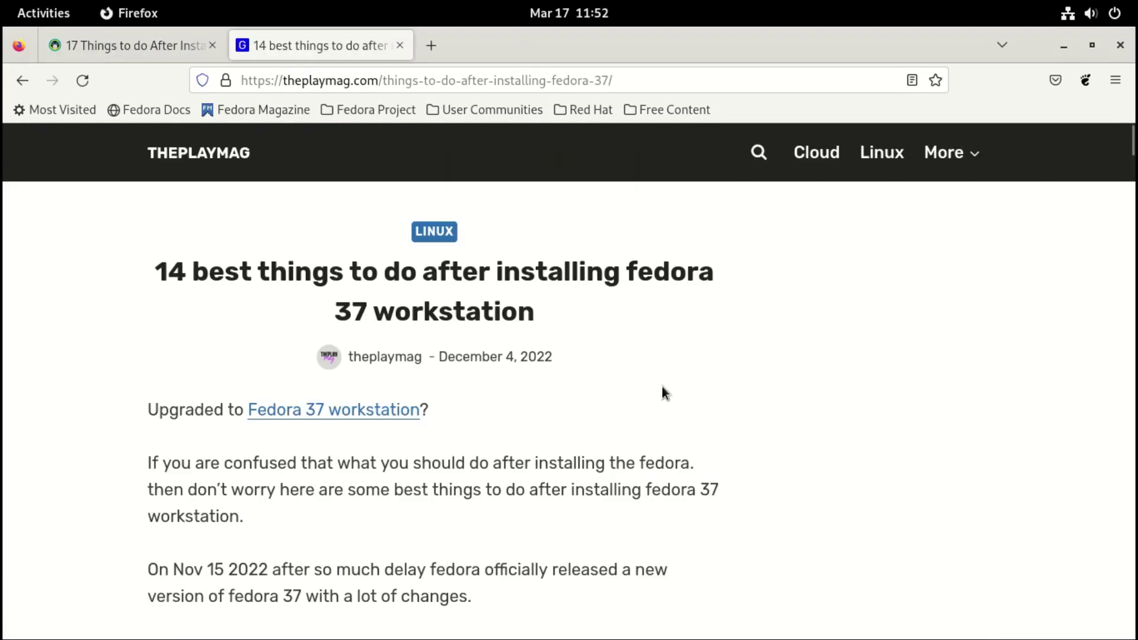
{"action": "scroll", "coordinate": [657, 387], "scroll_direction": "down", "scroll_amount": 12}
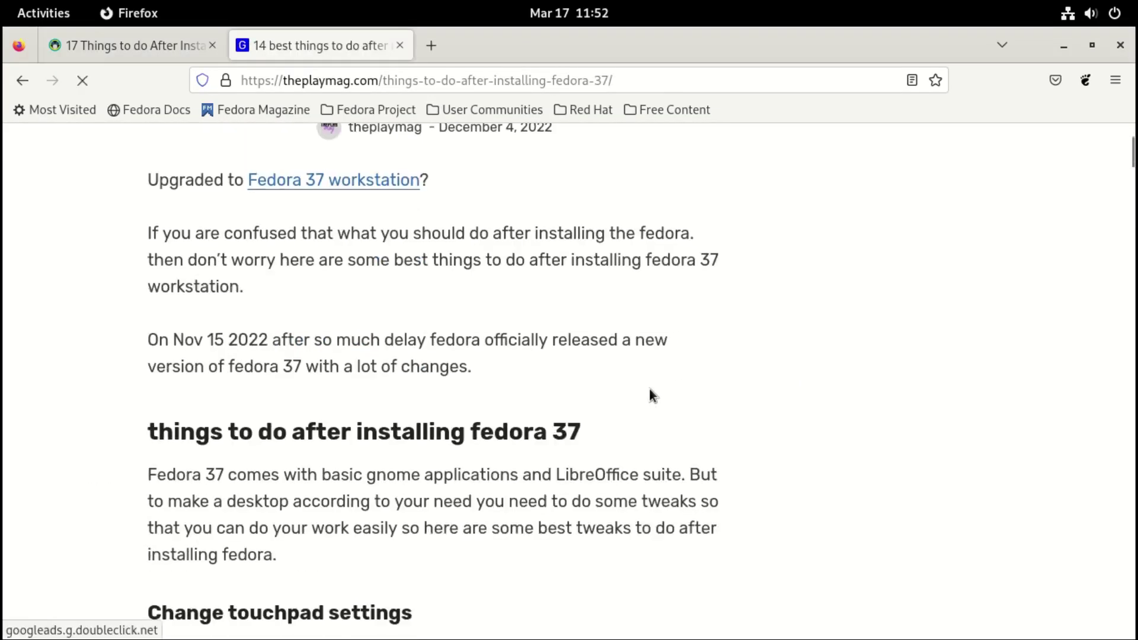
{"action": "scroll", "coordinate": [646, 390], "scroll_direction": "down", "scroll_amount": 8}
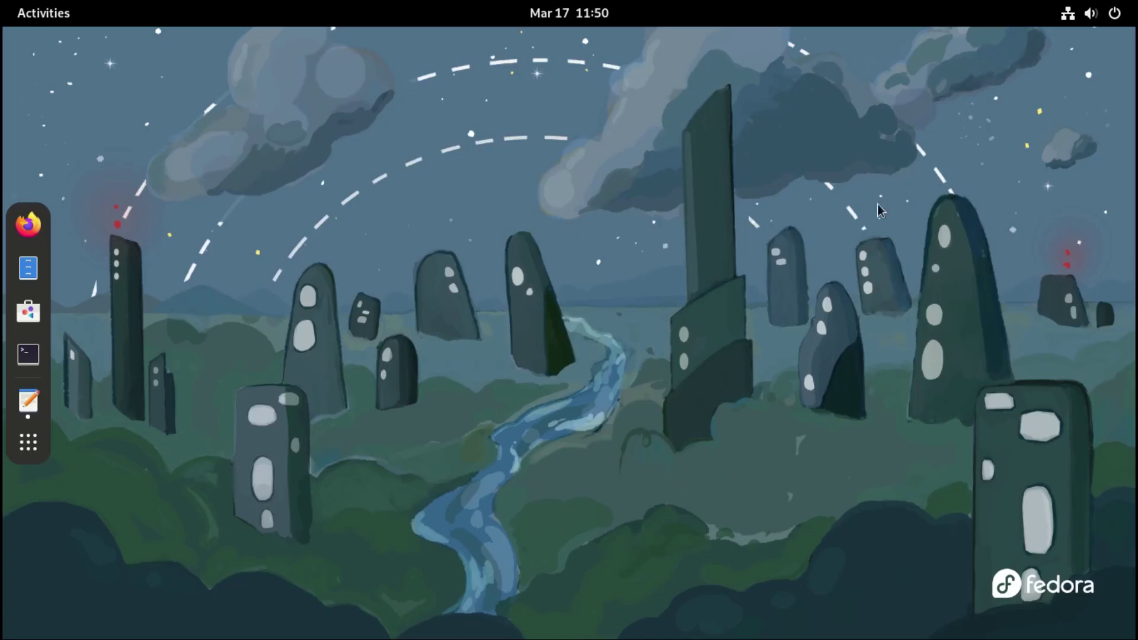